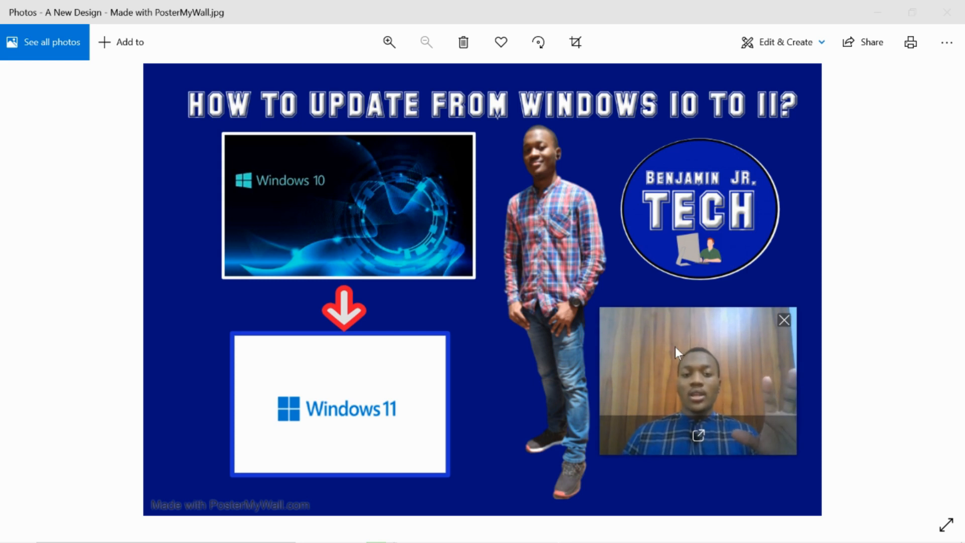
Search Windows for Developer settings and open that settings page
mouse_move(675, 348)
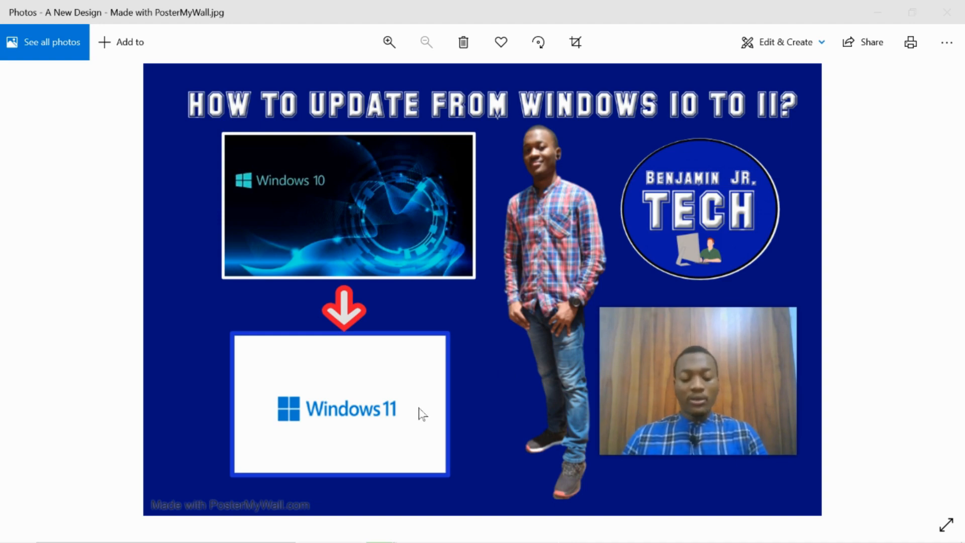
key("super")
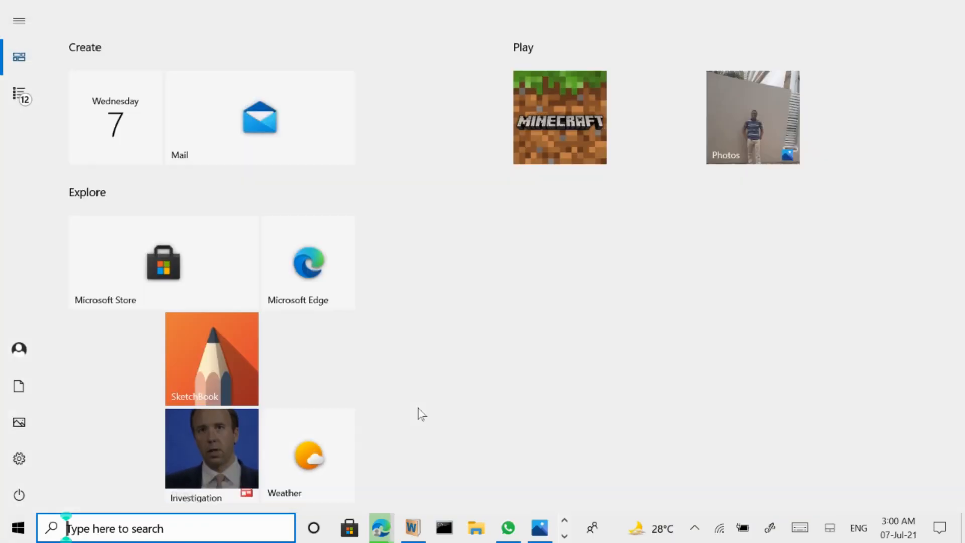
scroll(298, 419, "down", 5)
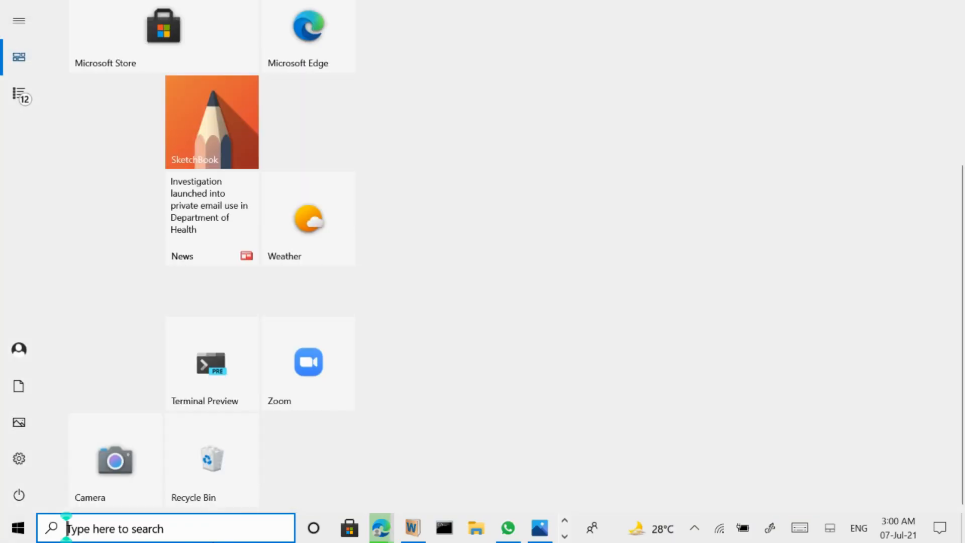
type("u")
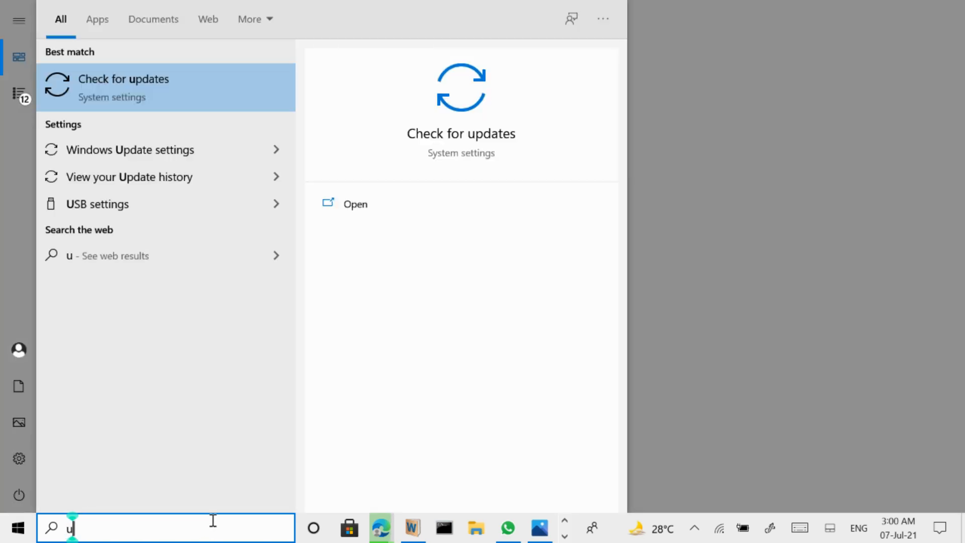
key("BackSpace")
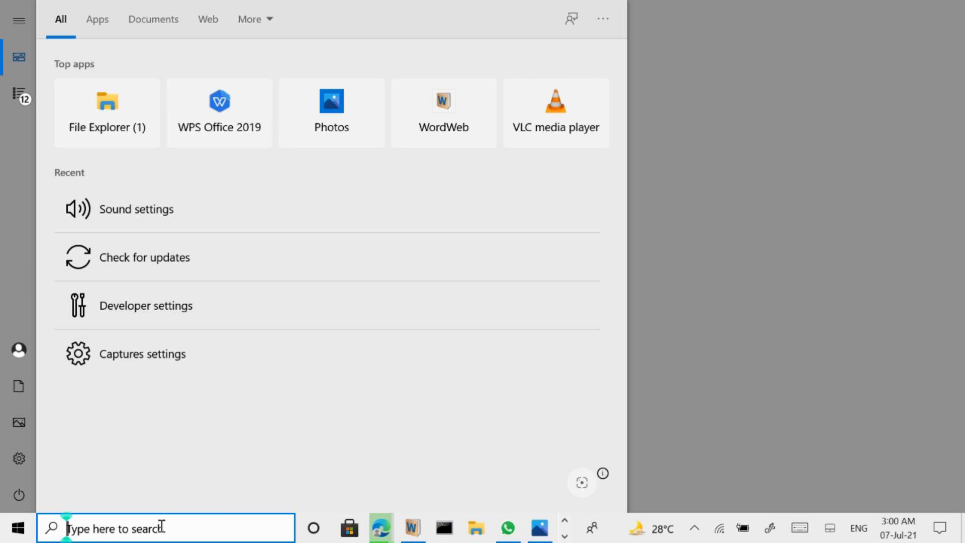
type("De")
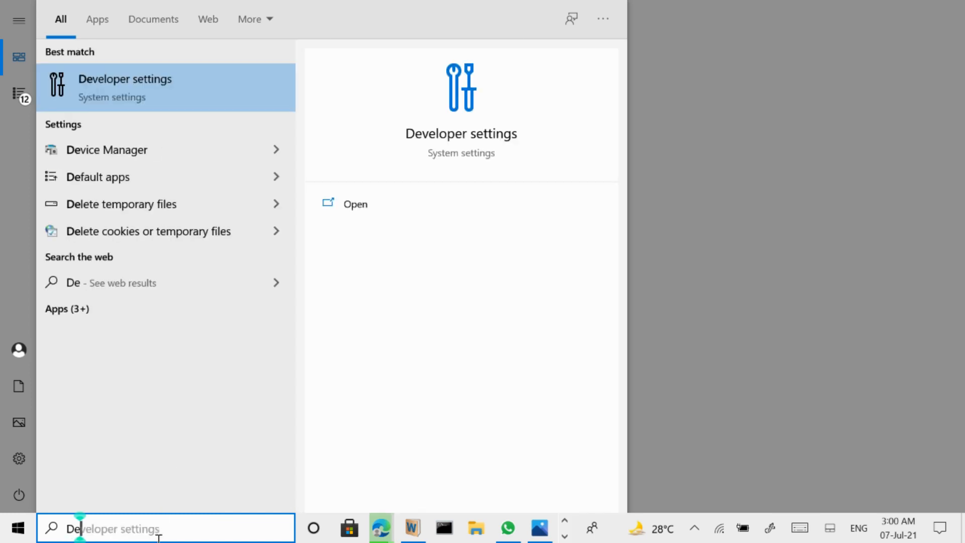
key("Tab")
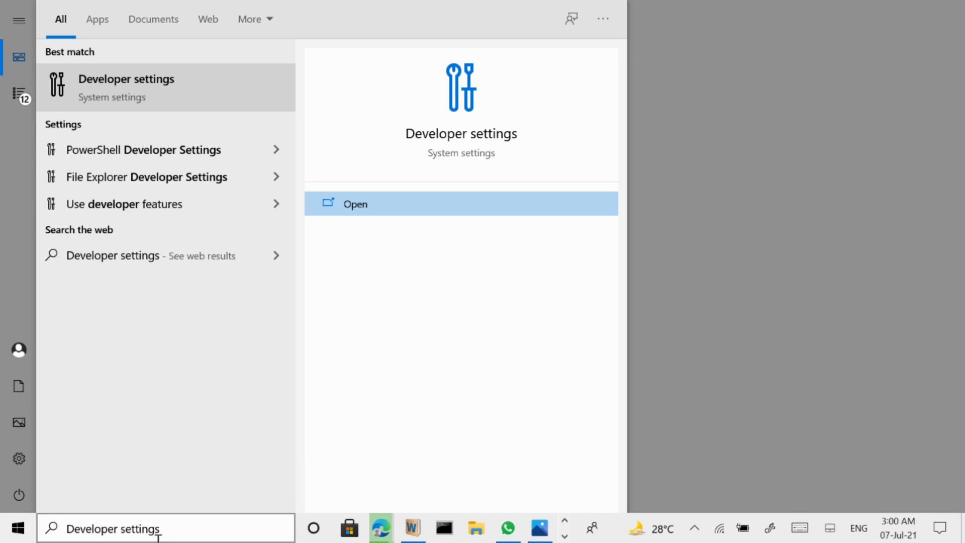
key("Return")
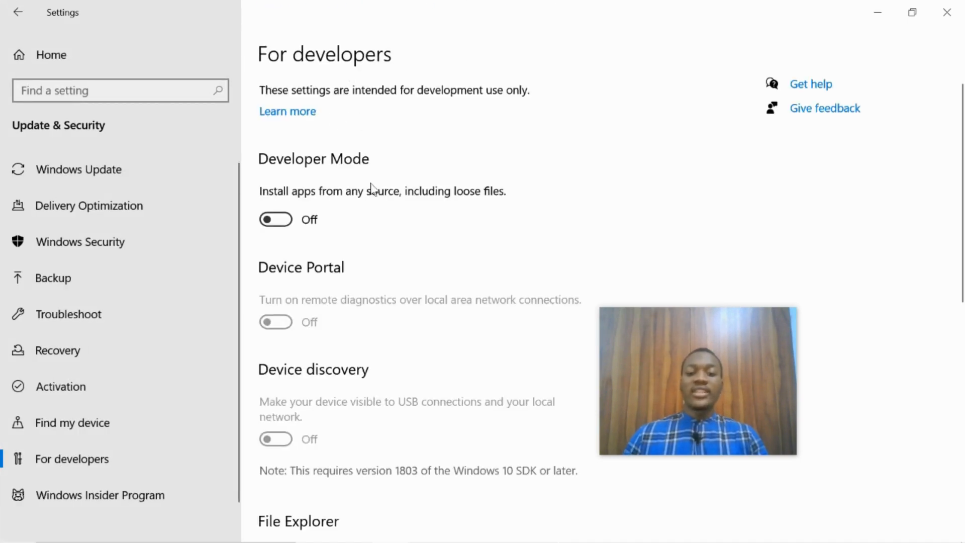
Look over the For developers settings, and open the Windows Insider Program settings page
scroll(368, 189, "down", 10)
scroll(358, 101, "up", 10)
scroll(362, 171, "down", 10)
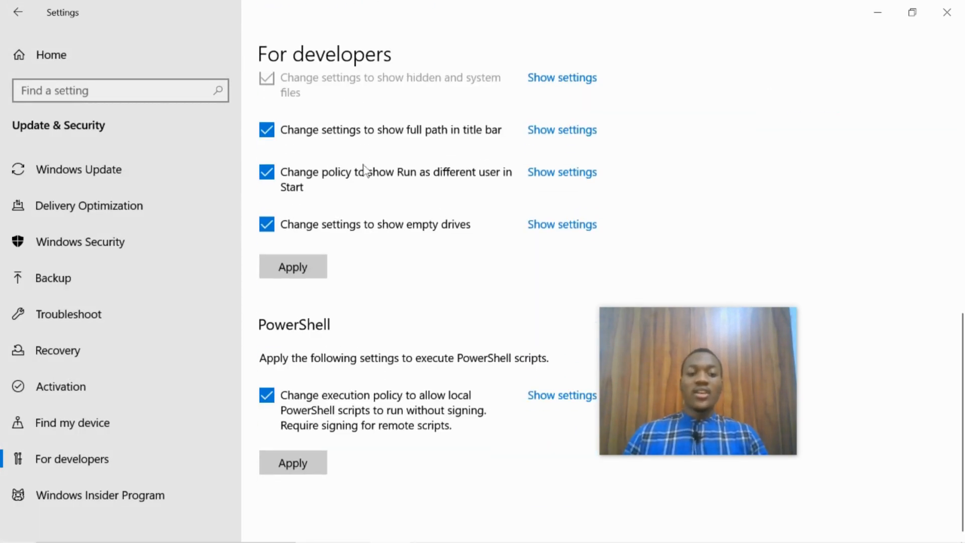
scroll(368, 186, "up", 10)
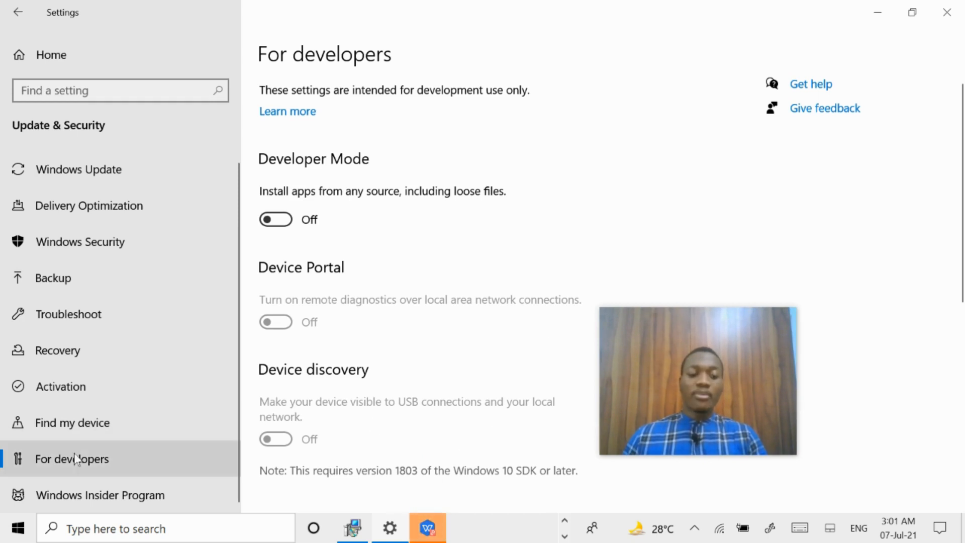
left_click(89, 490)
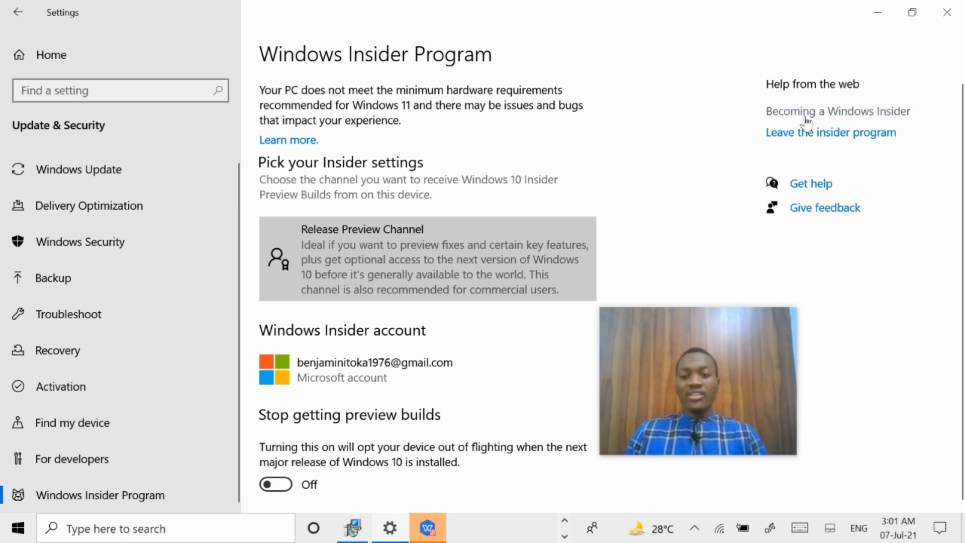
scroll(379, 347, "down", 1)
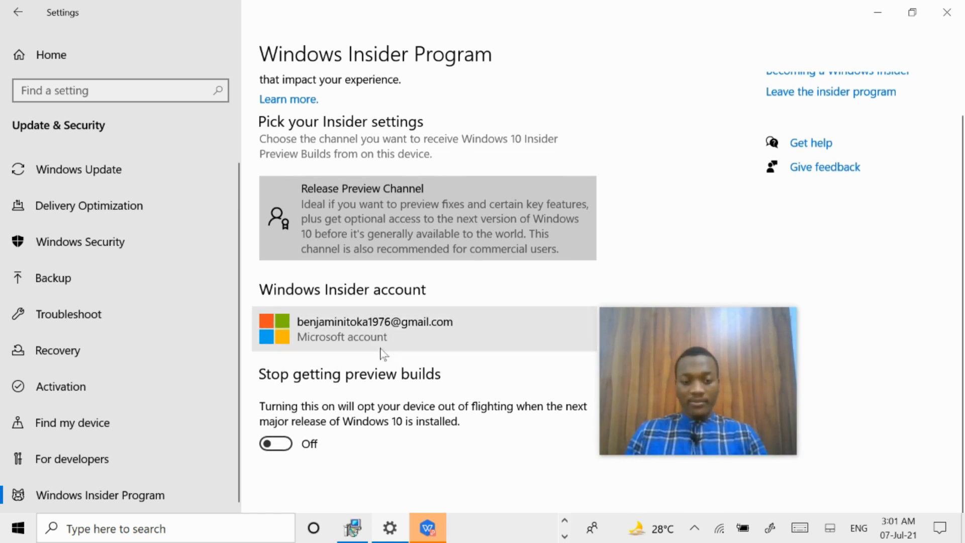
scroll(857, 129, "up", 1)
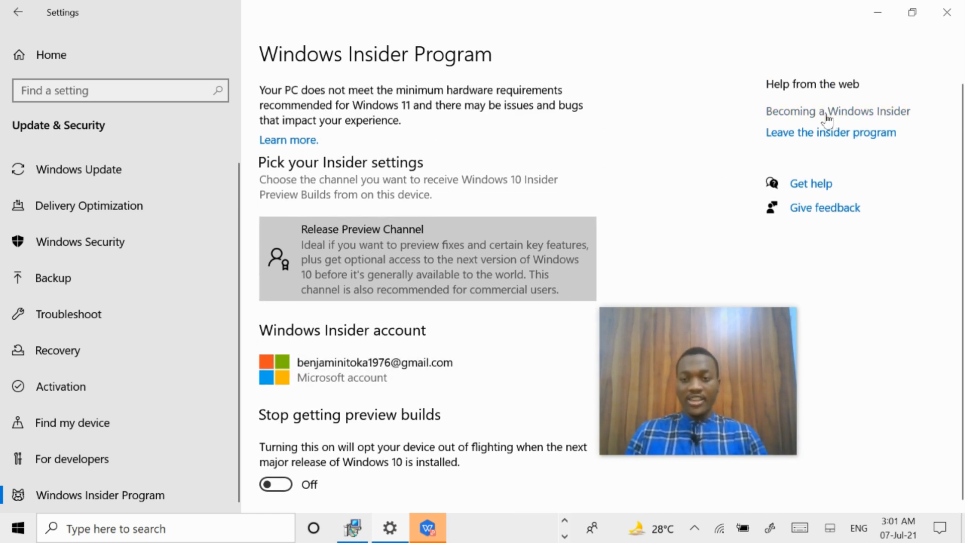
Open the web help on becoming a Windows Insider, review its registration instructions, and close the page
left_click(827, 111)
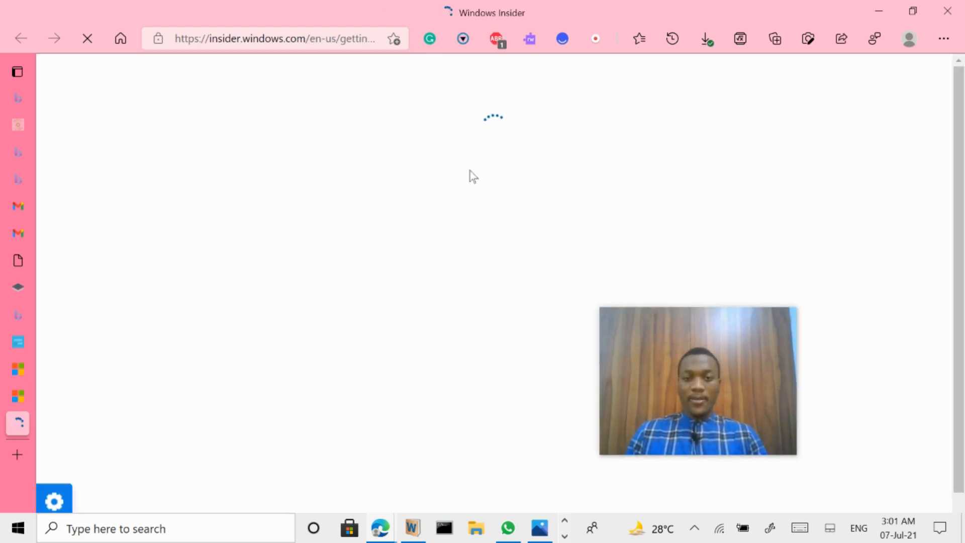
scroll(453, 206, "down", 6)
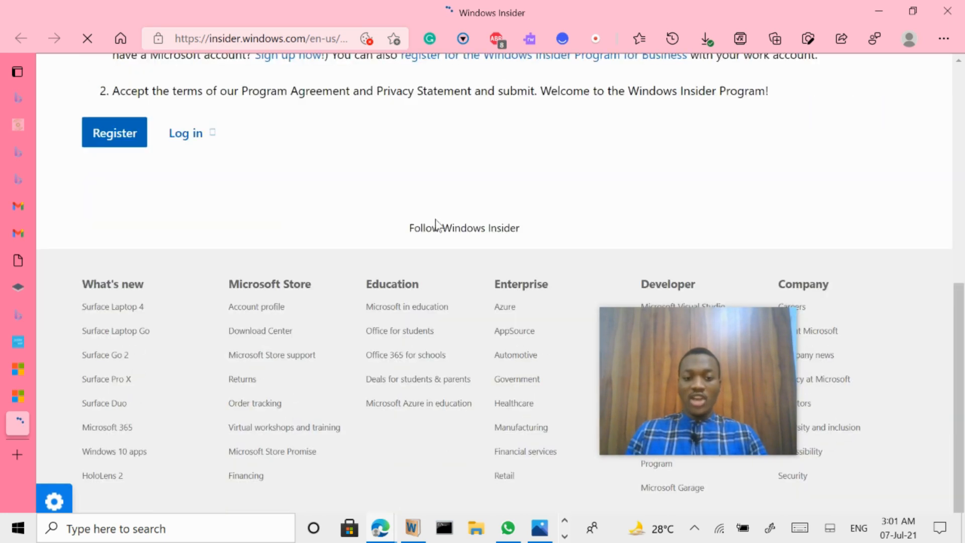
scroll(438, 265, "up", 6)
scroll(468, 282, "down", 5)
scroll(468, 282, "down", 2)
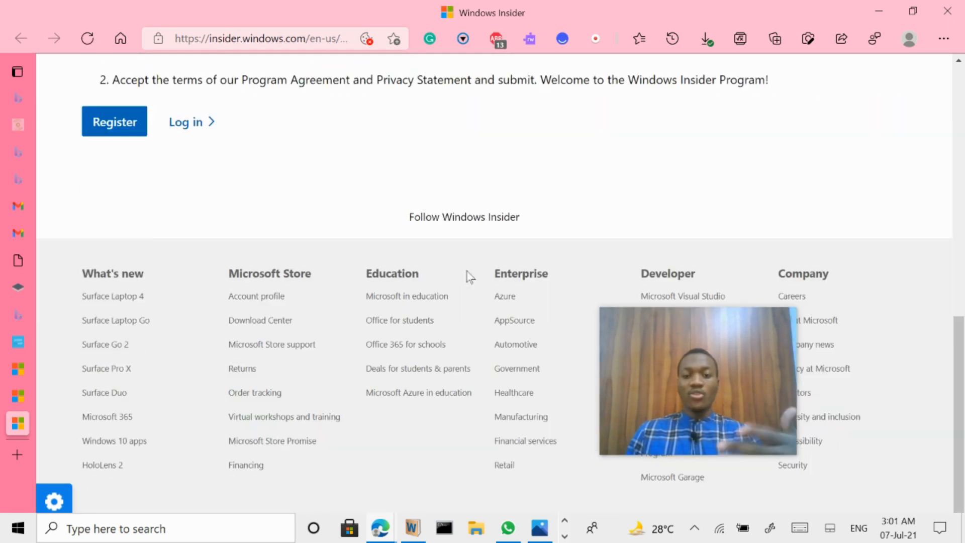
scroll(468, 274, "up", 10)
mouse_move(24, 422)
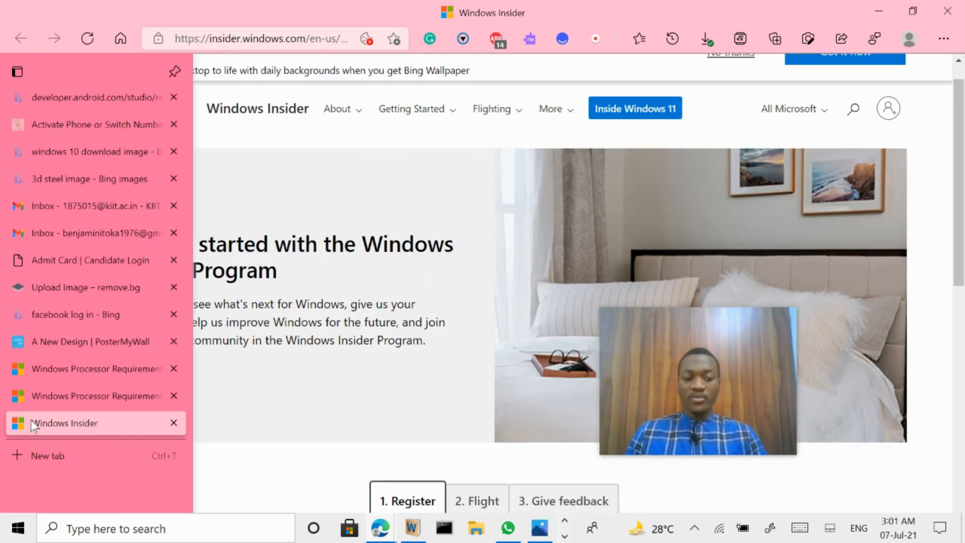
left_click(174, 423)
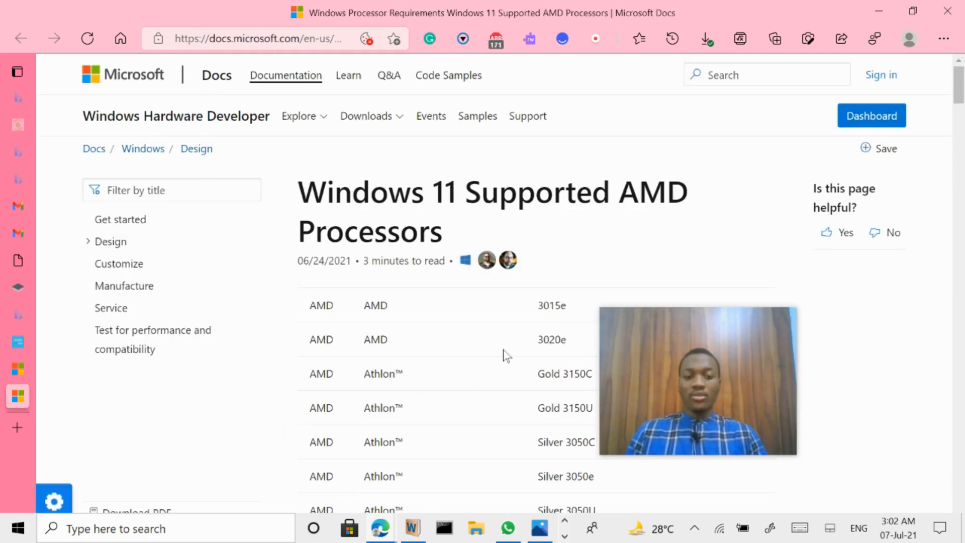
Switch back to Settings and unlink the Microsoft account from the Windows Insider Program
left_click(564, 535)
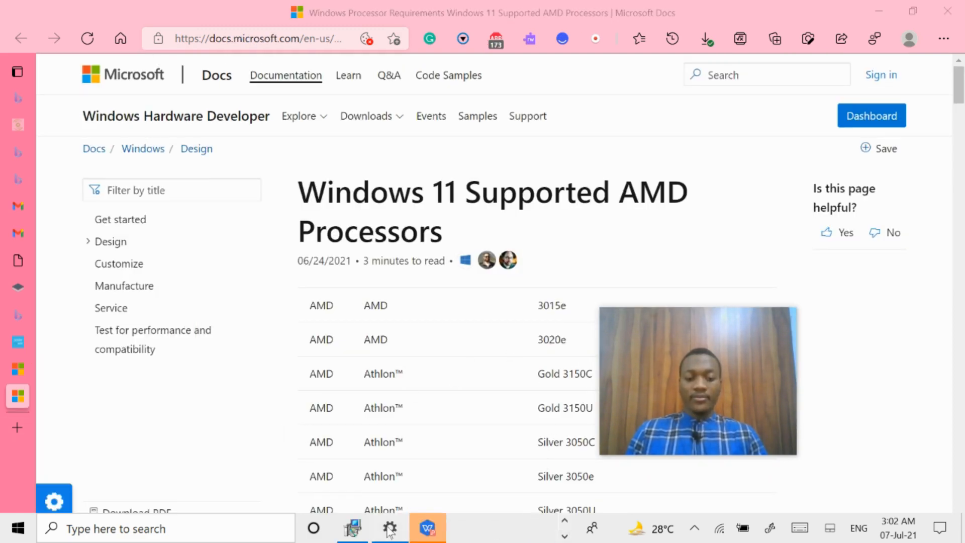
left_click(390, 529)
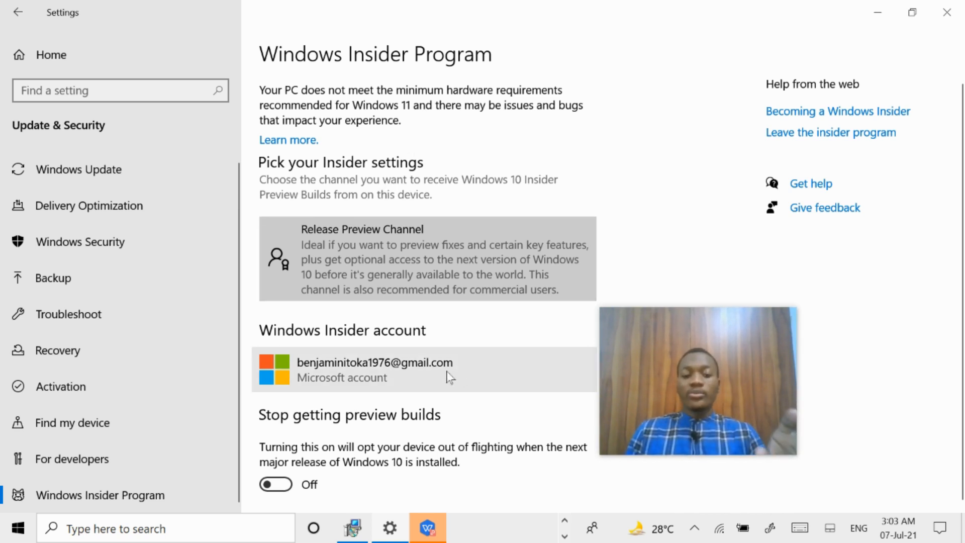
left_click(393, 373)
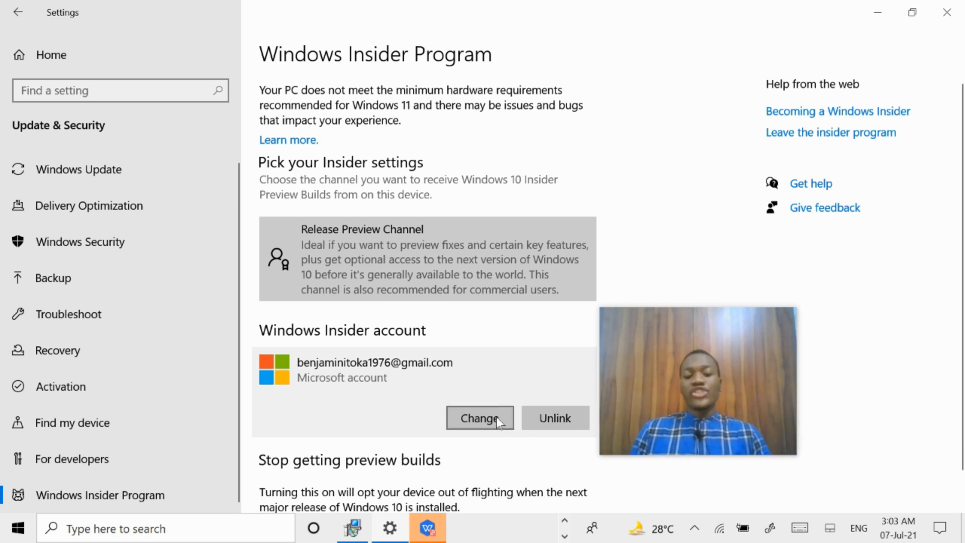
left_click(546, 421)
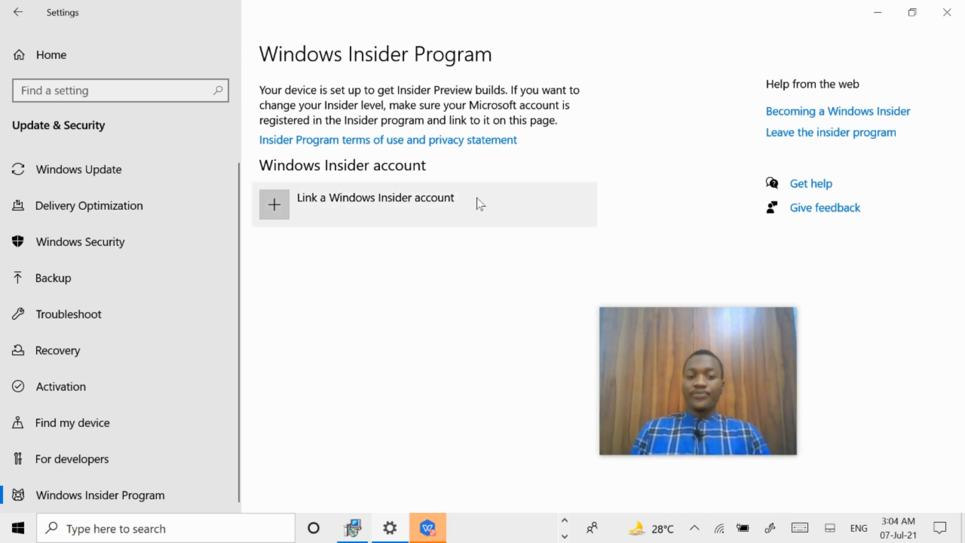
left_click(357, 217)
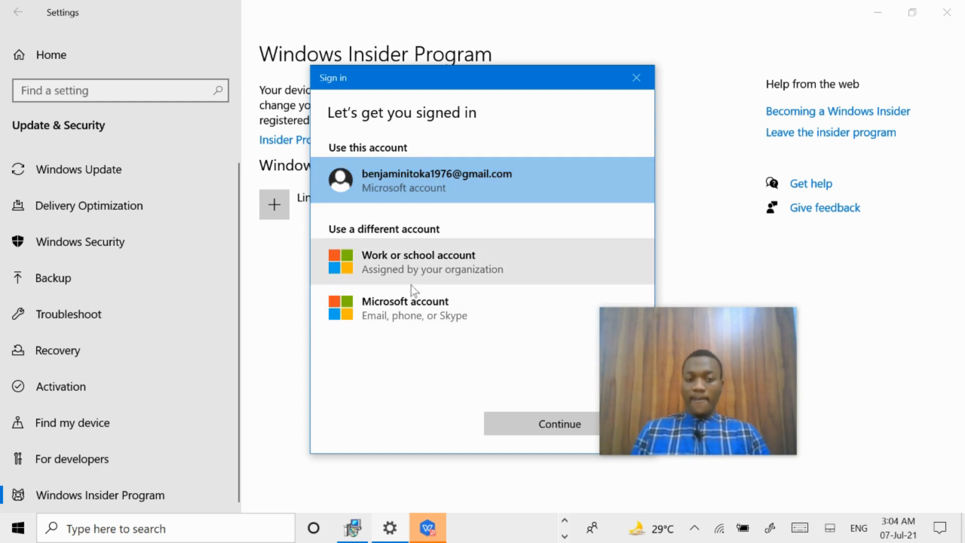
left_click(406, 312)
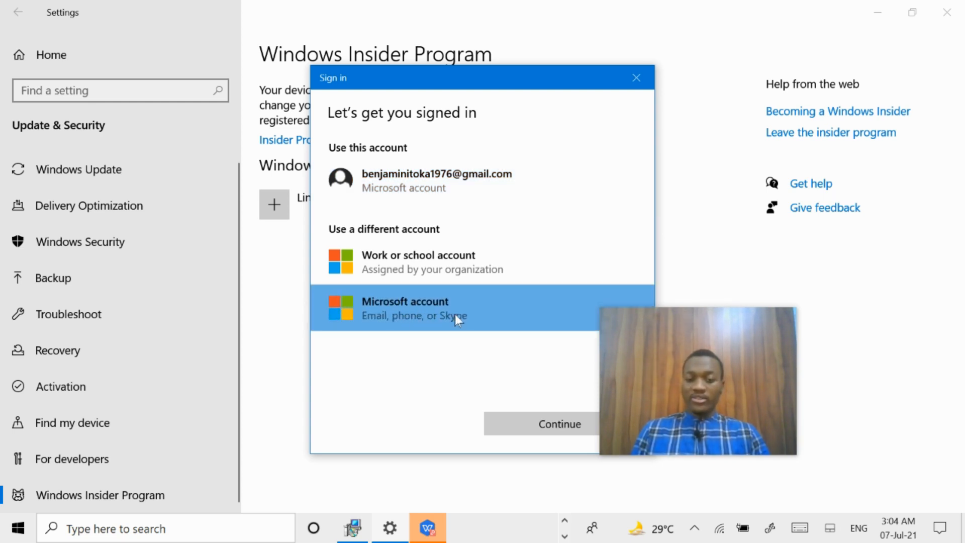
left_click(540, 431)
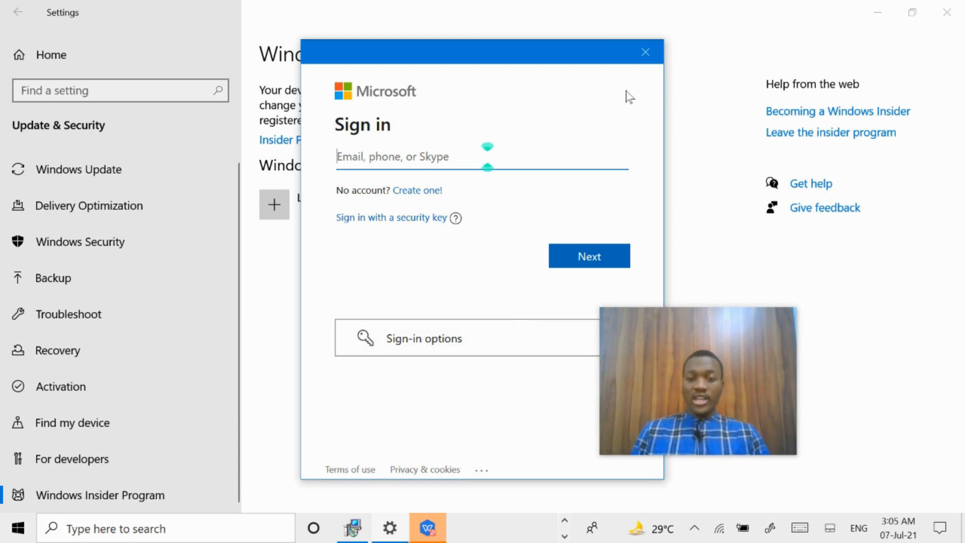
left_click(641, 54)
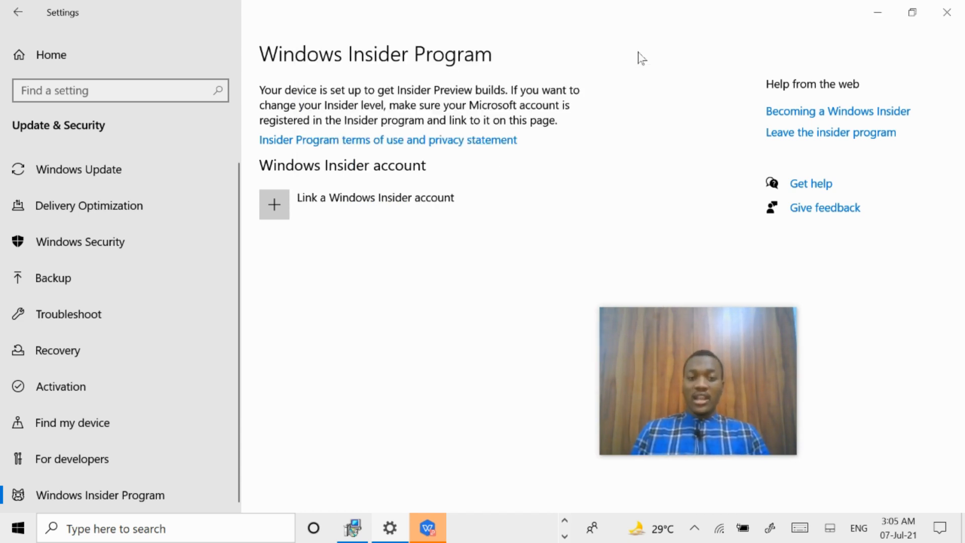
Link the Microsoft account already saved on the PC as the Windows Insider account
left_click(352, 209)
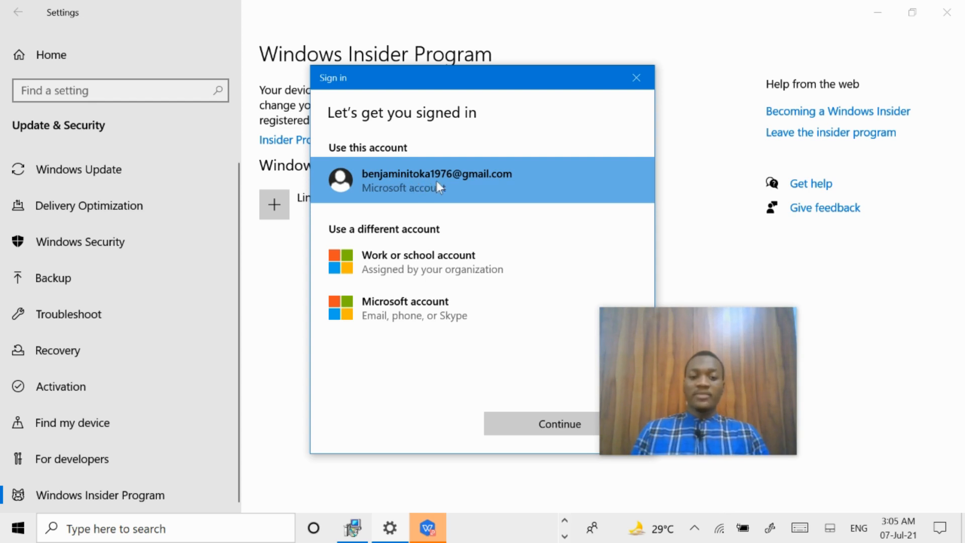
left_click(542, 423)
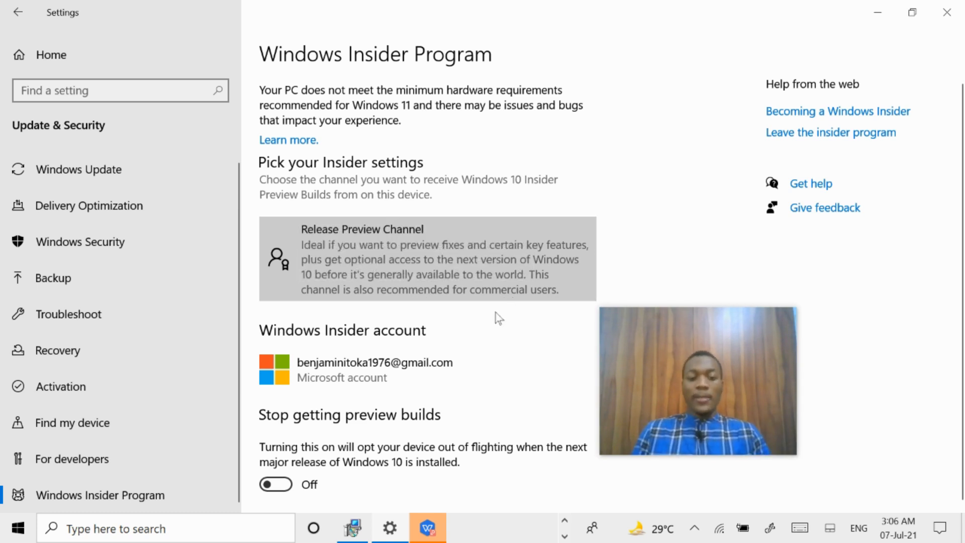
Examine the Dev, Beta and Release Preview channel options in the Insider settings, keeping the current selection
left_click(430, 260)
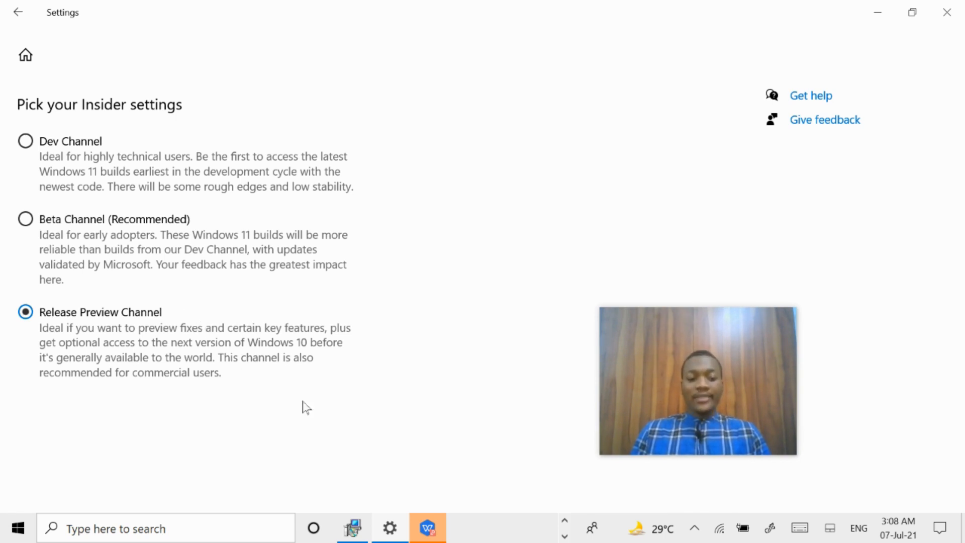
left_click(18, 12)
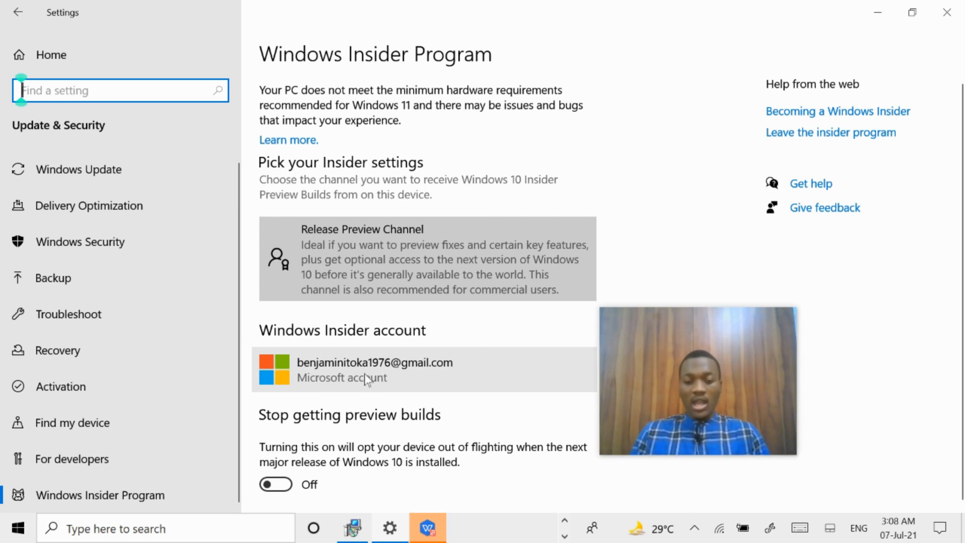
left_click(375, 262)
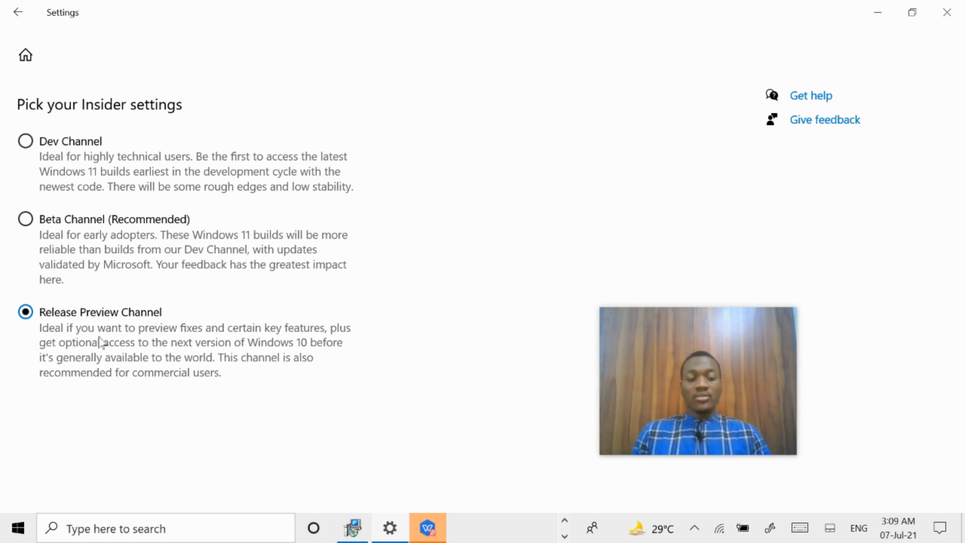
left_click(14, 20)
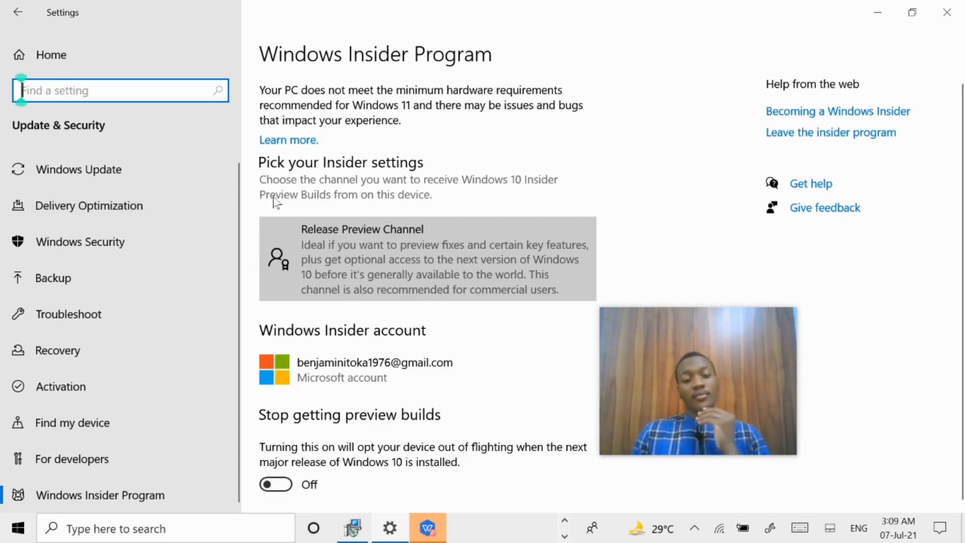
scroll(424, 274, "down", 1)
scroll(424, 269, "up", 1)
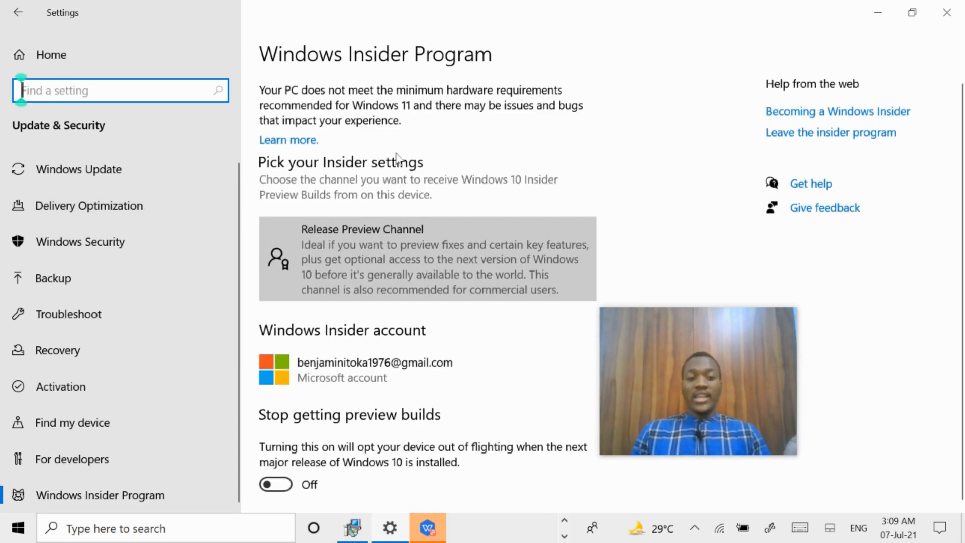
Check for new updates on the Windows Update page
left_click(109, 176)
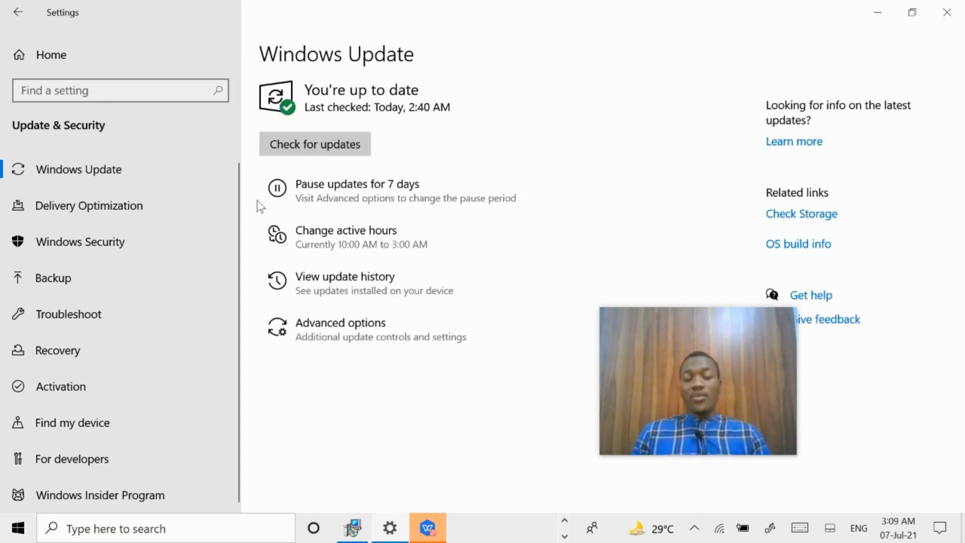
left_click(310, 153)
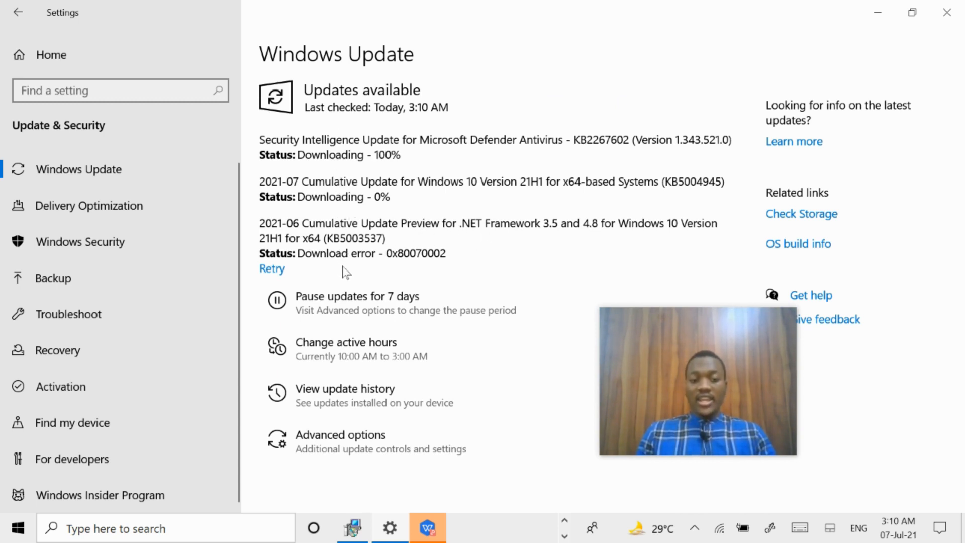
Retry the failed .NET Framework update download and check the PC's Wi-Fi connection
left_click(268, 271)
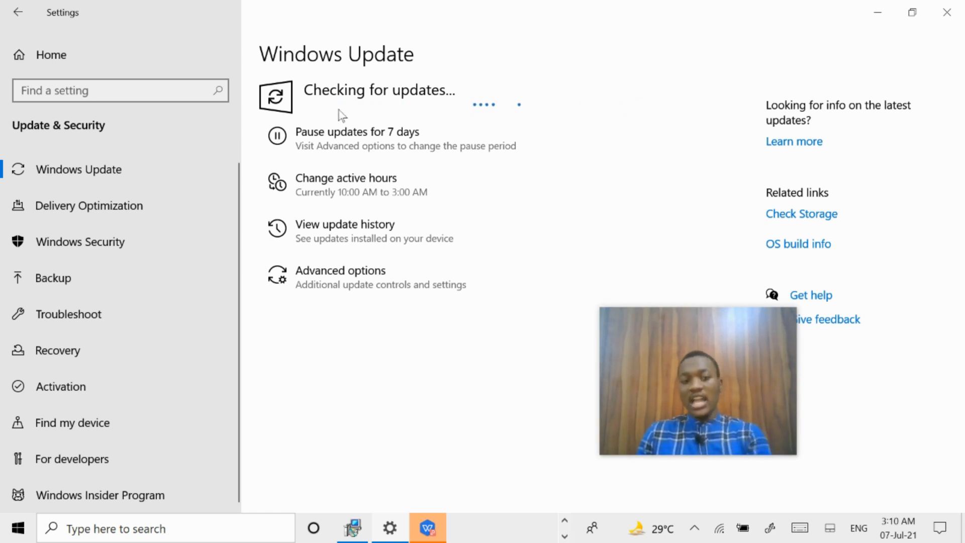
left_click(721, 533)
left_click(720, 532)
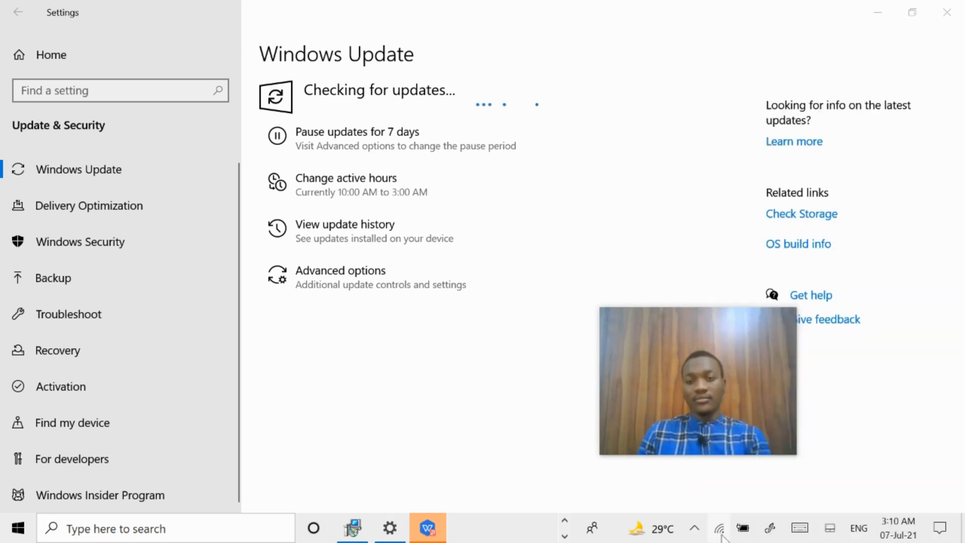
left_click(720, 533)
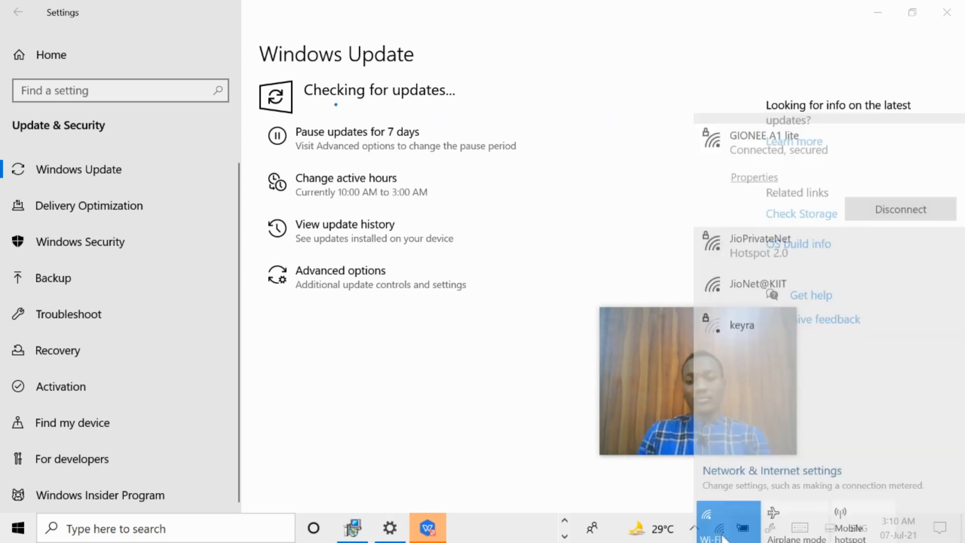
left_click(721, 533)
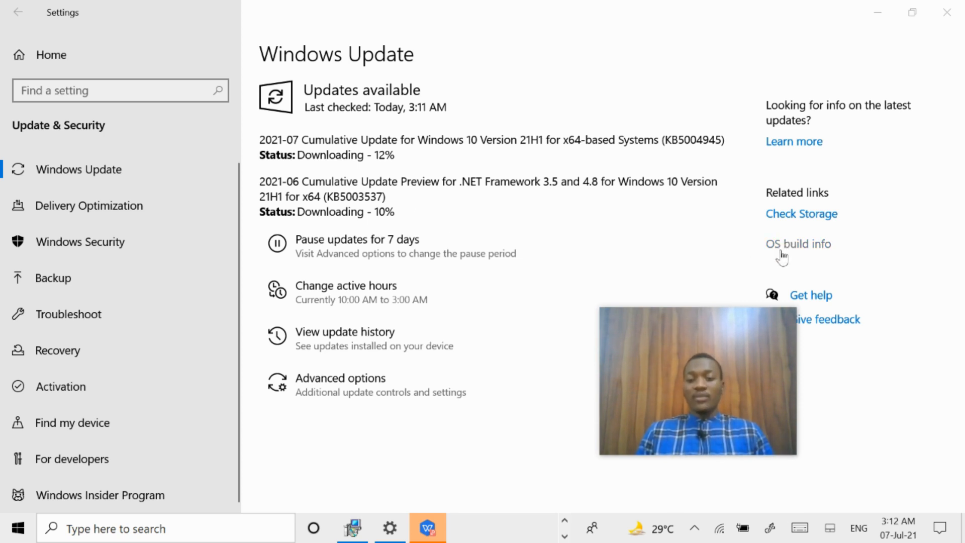
View the PC's OS build information and open a Command Prompt with cmd
left_click(799, 252)
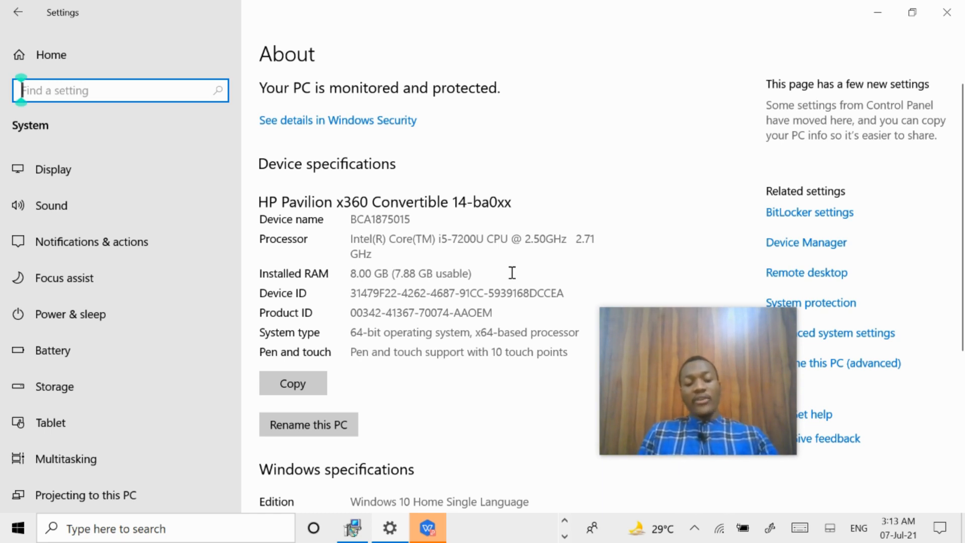
key("super+r")
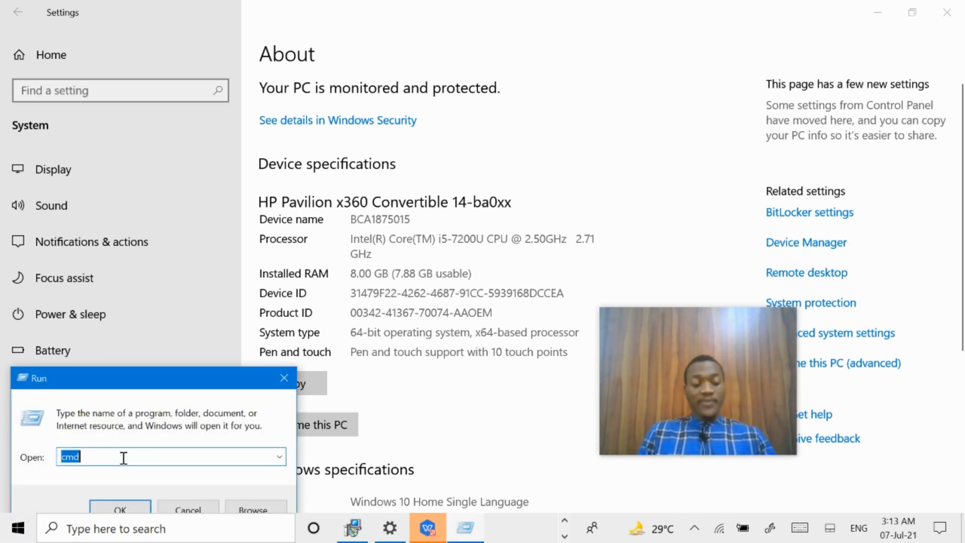
key("Return")
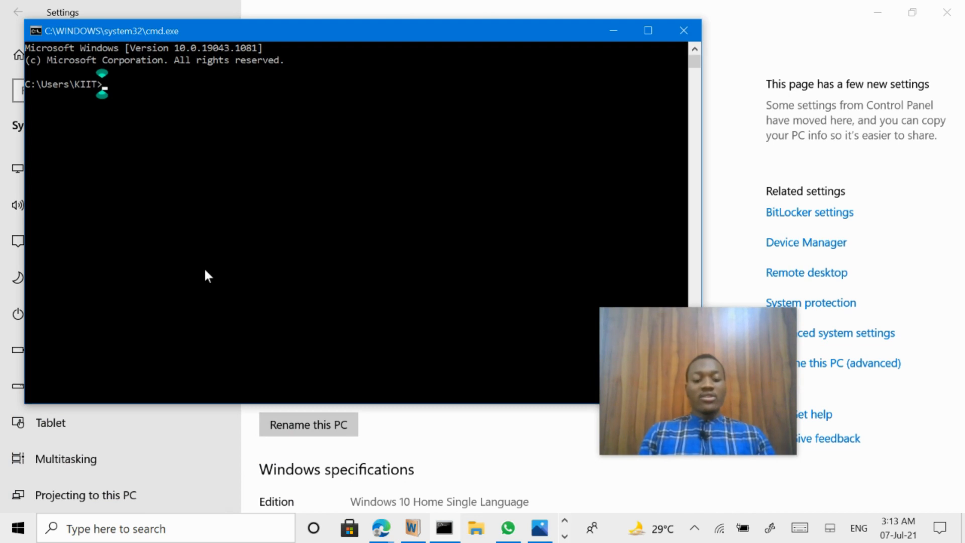
Print the current directory with cd and query the system type with wmic computersystem get systemtype
type("cd")
key("Return")
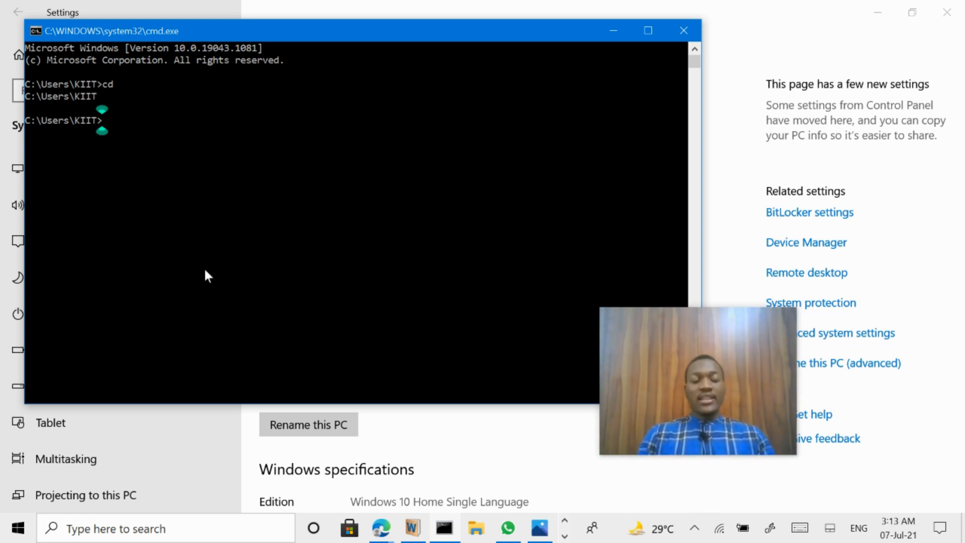
type("w")
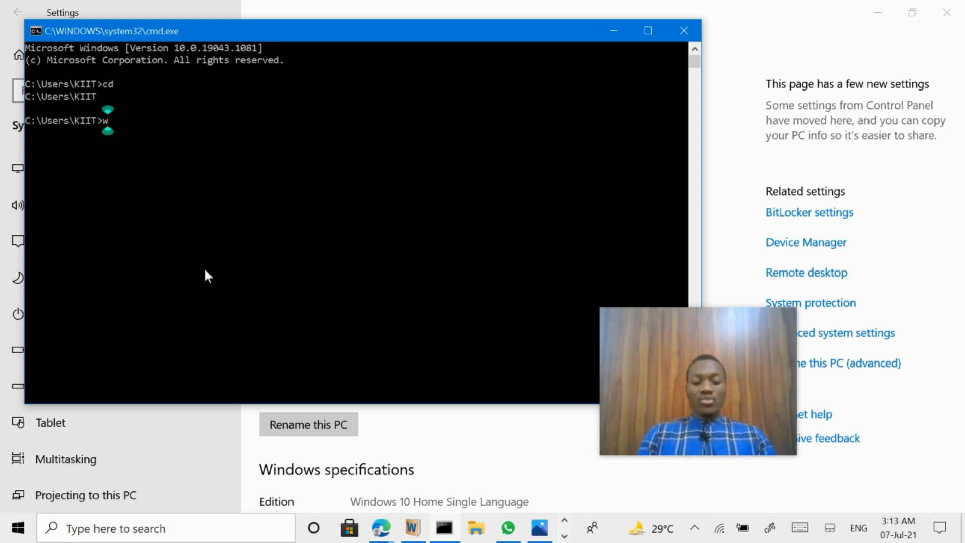
type("mic")
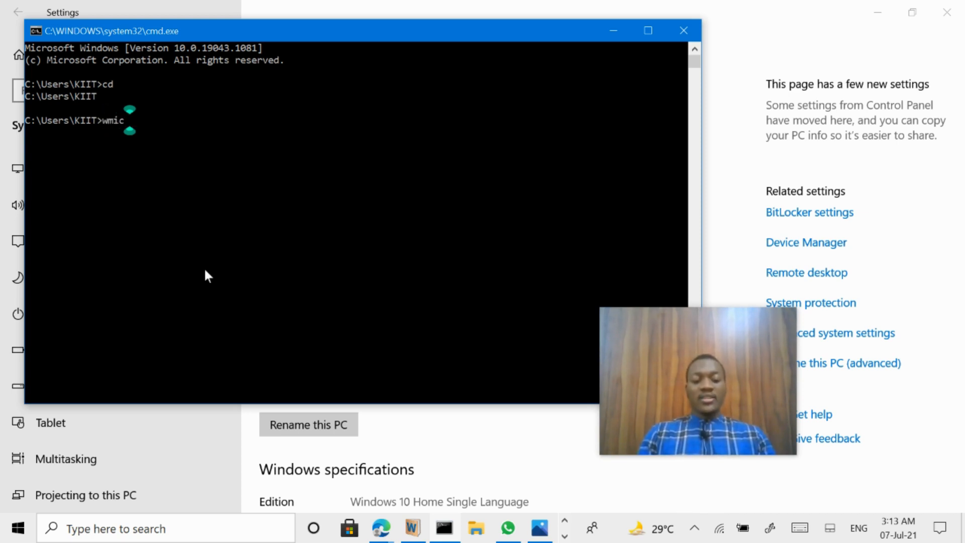
type(" computer")
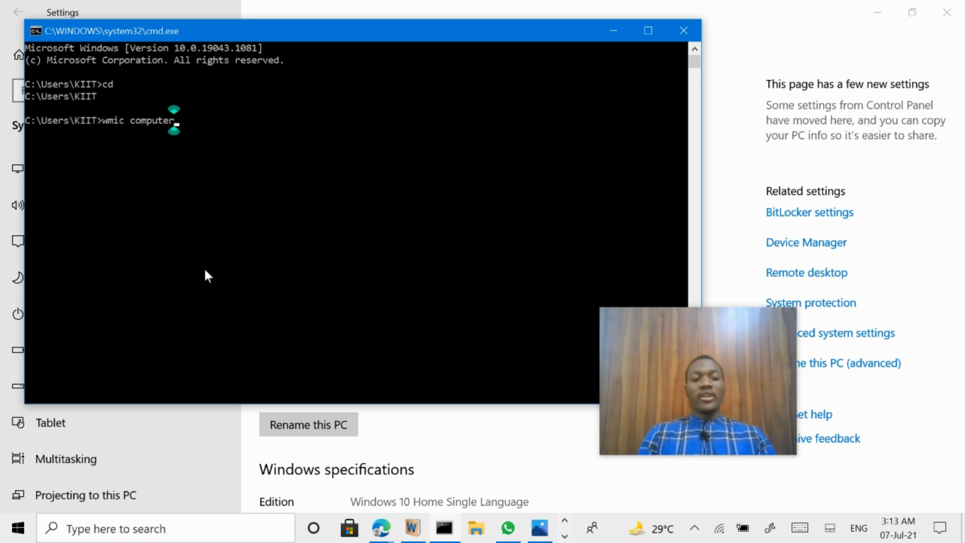
type("system")
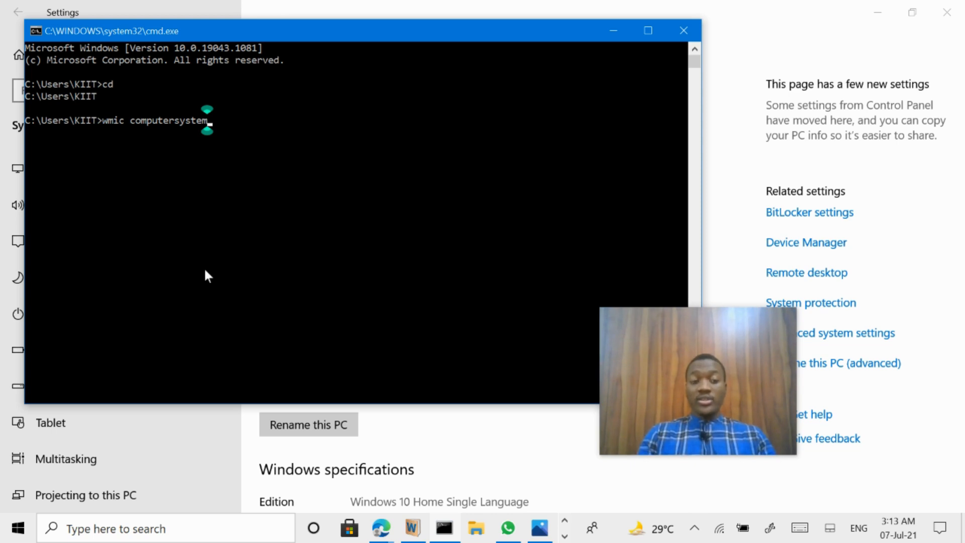
type(" get sys")
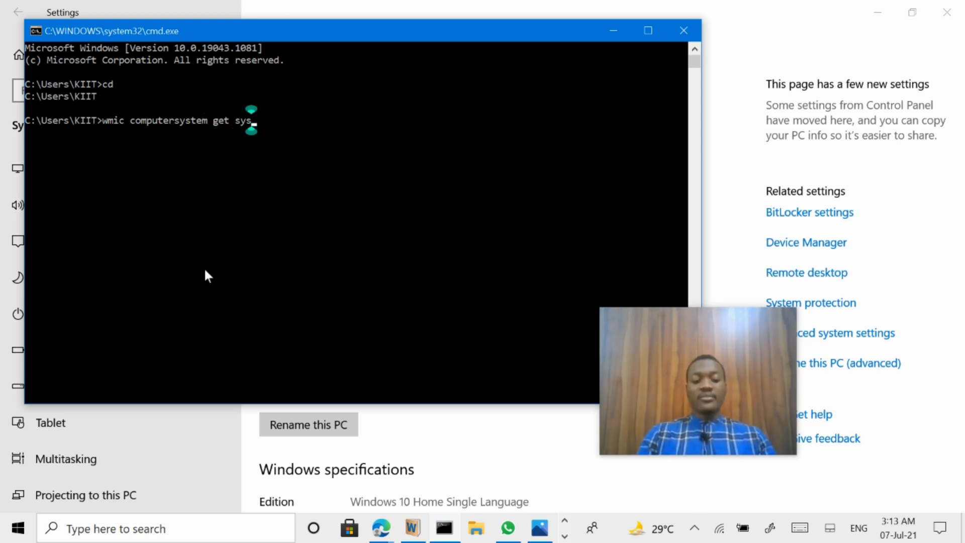
type("temtype")
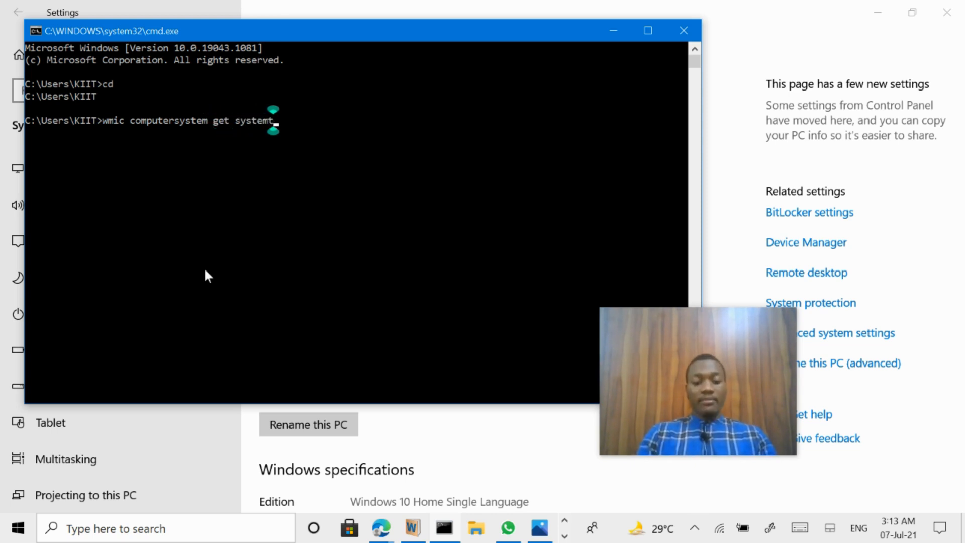
key("Return")
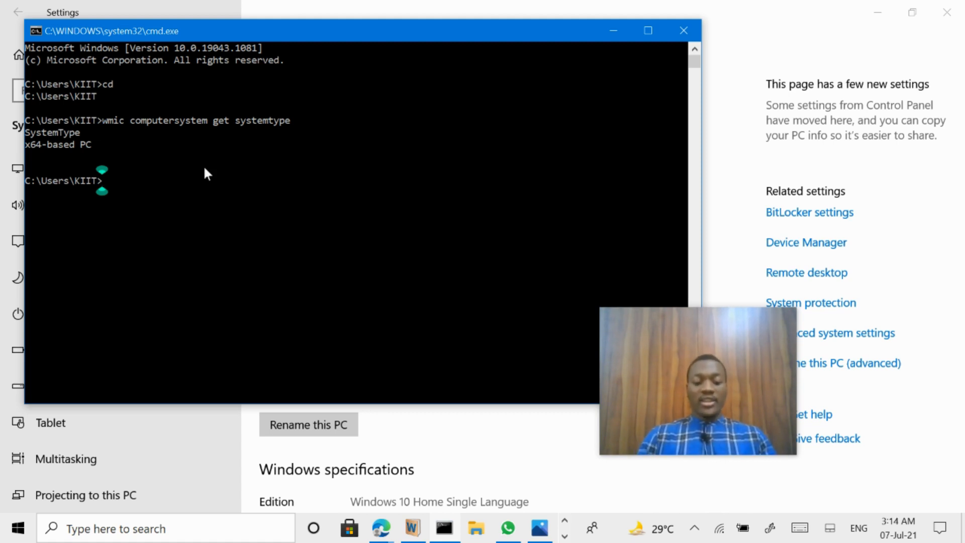
Print the current directory again with cd and query the processor name with wmic cpu get name
type("cdm")
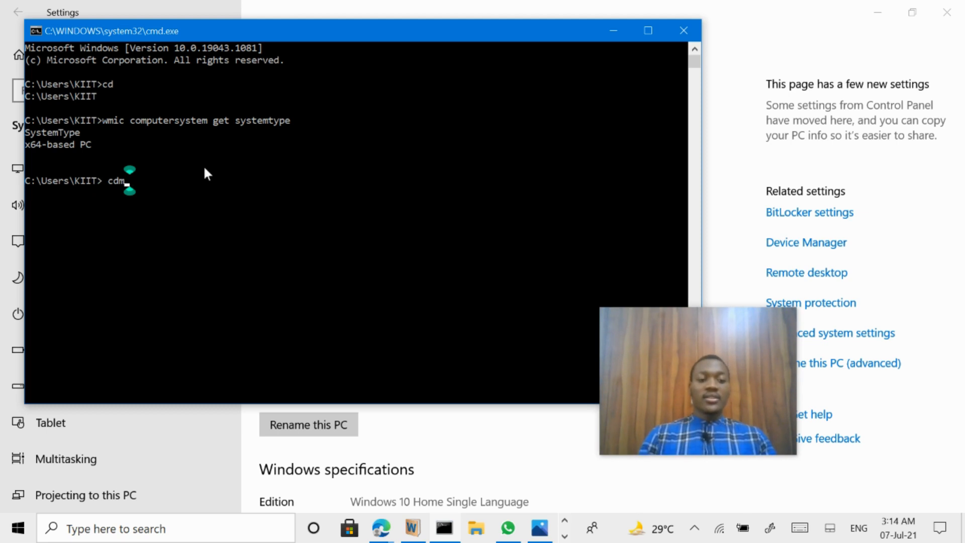
key("BackSpace")
key("BackSpace")
key("BackSpace")
type("cd")
key("Return")
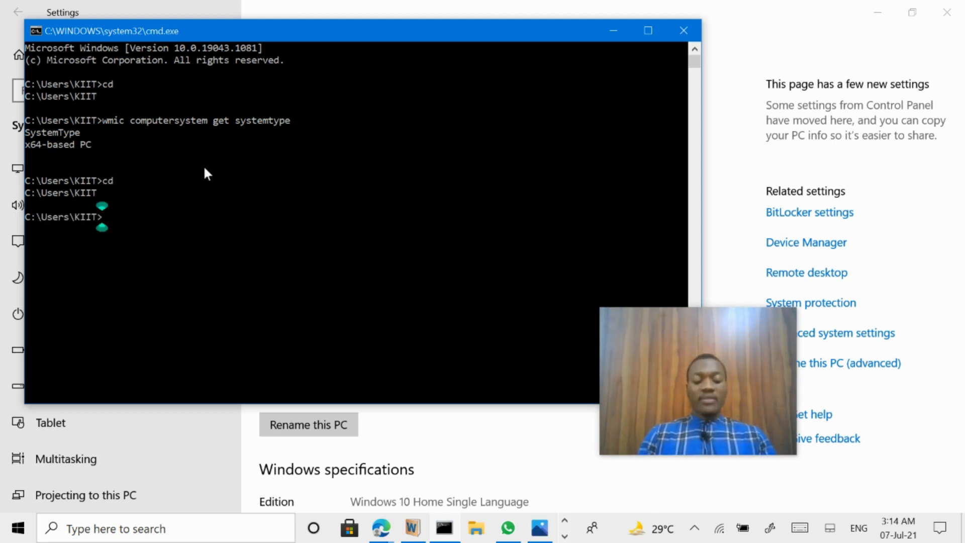
type("wmic")
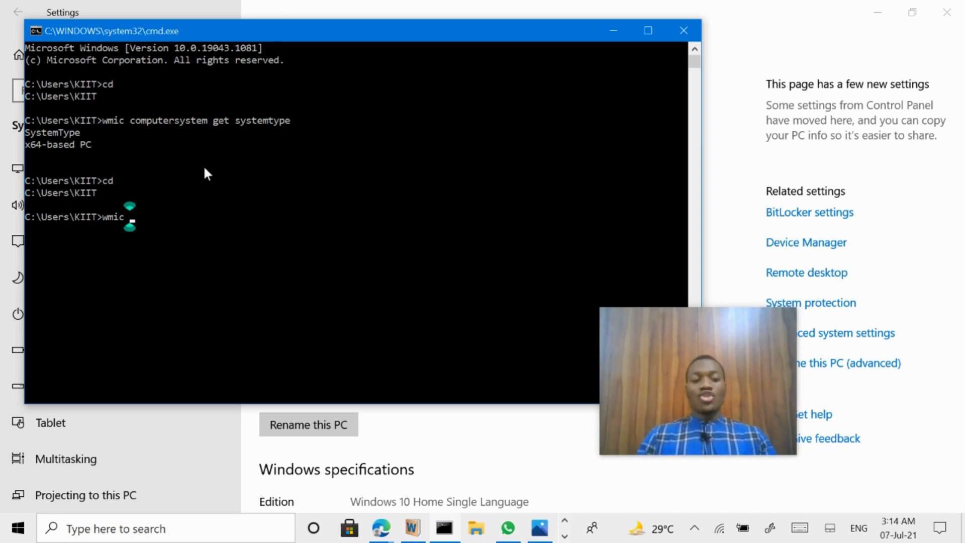
type("cp")
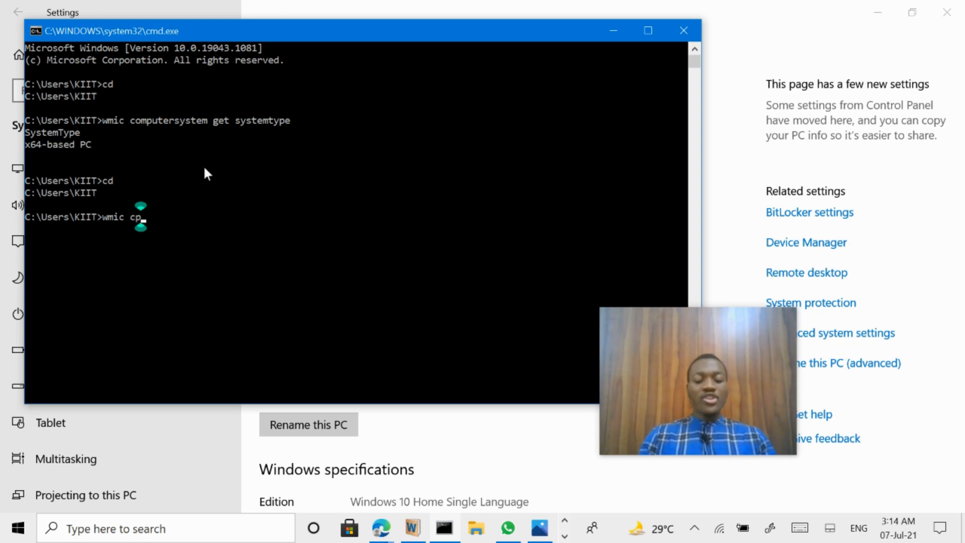
type("u get name")
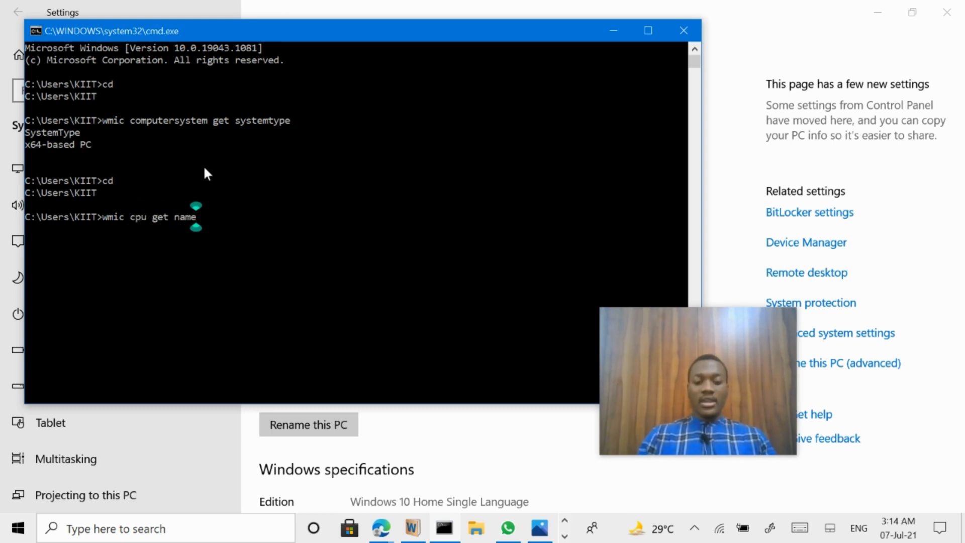
key("Return")
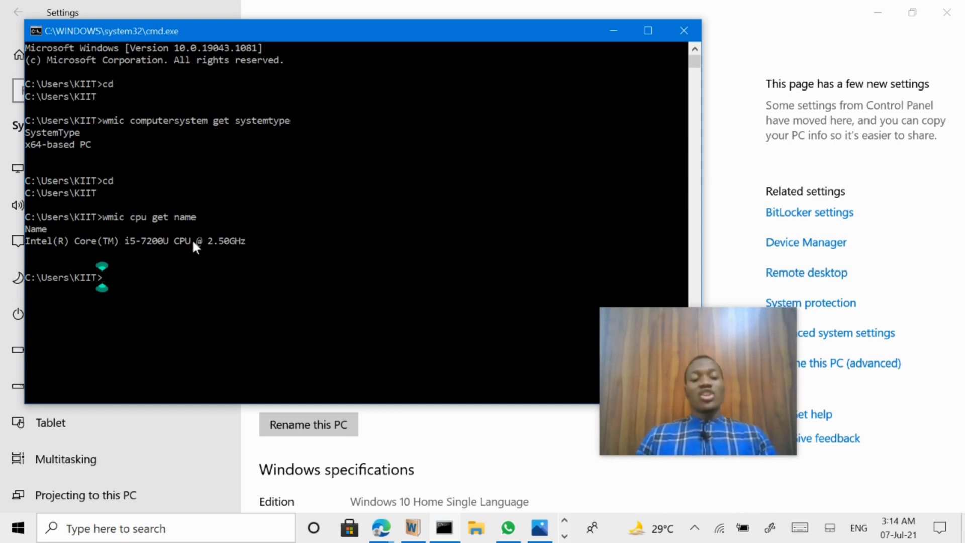
Run cd, try to display the system details with syteminfo, and try the command dc
type("cd")
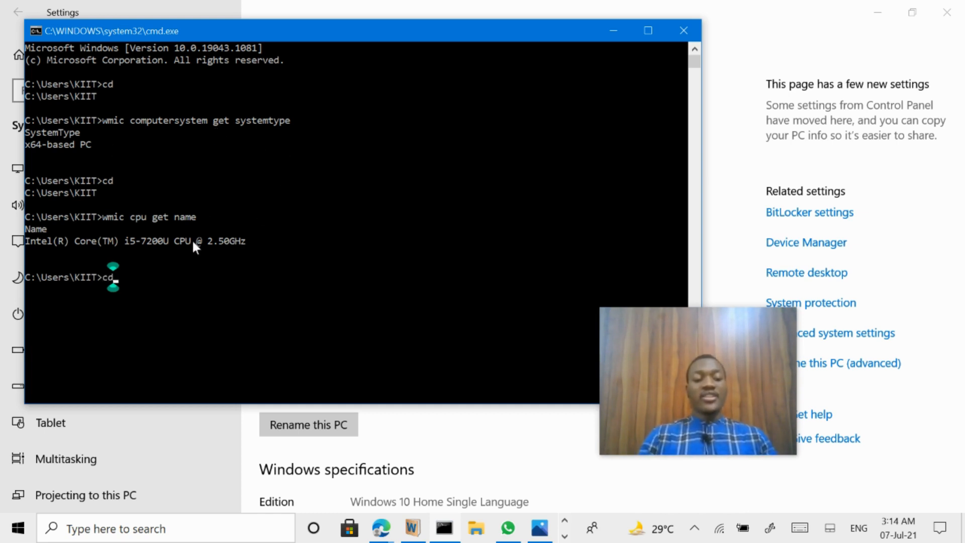
key("Return")
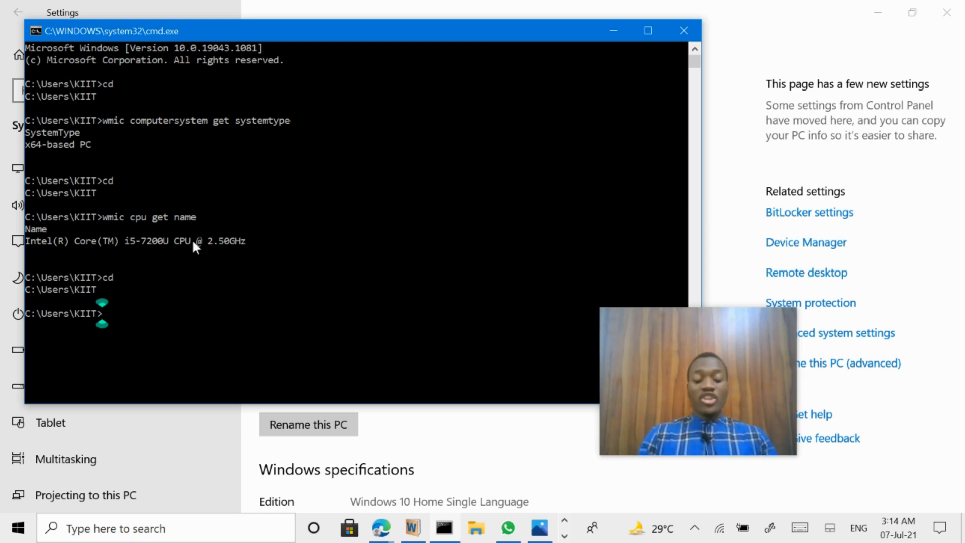
type("syteminfo")
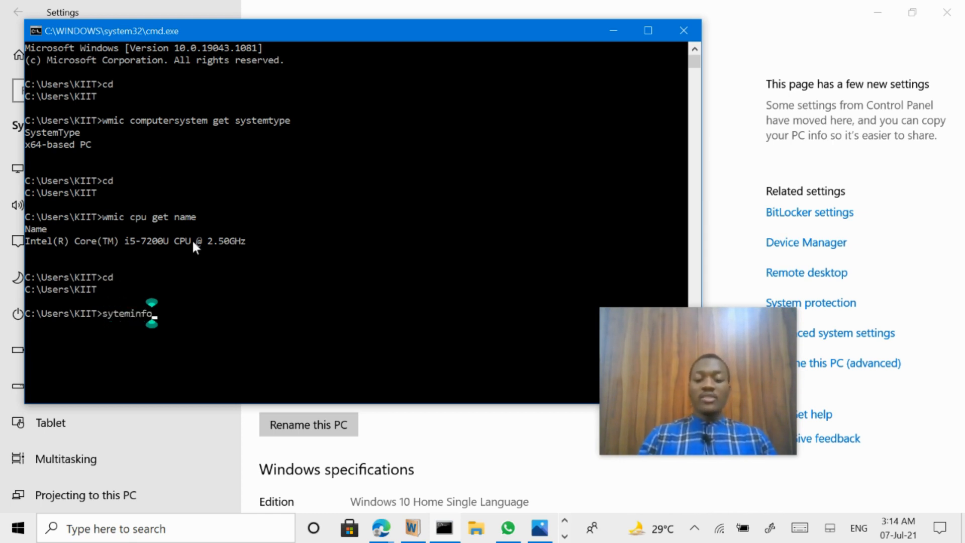
key("Return")
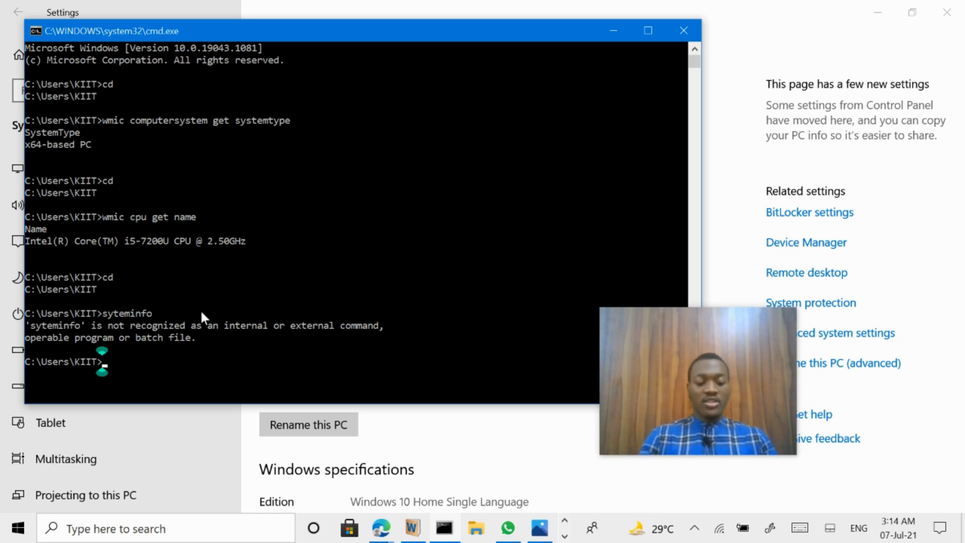
type("dc")
key("Return")
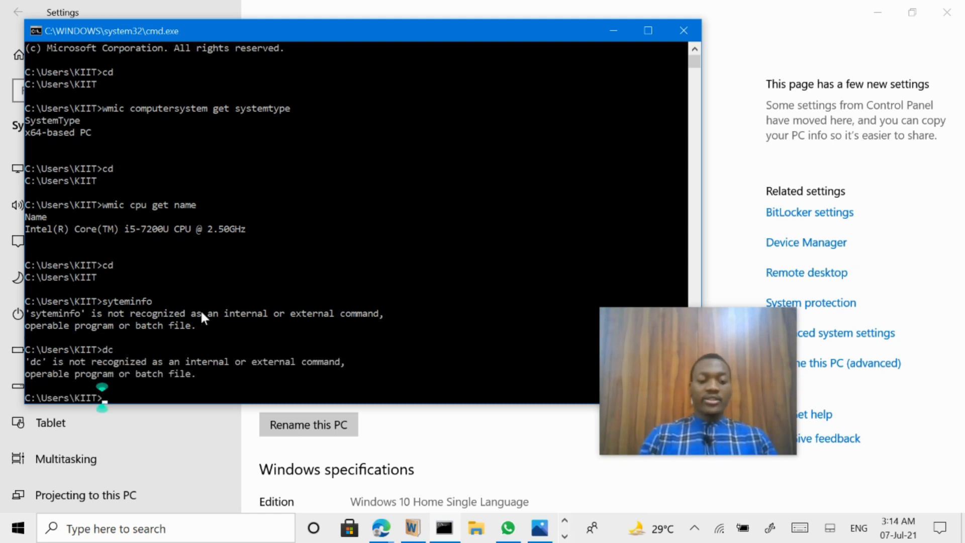
Display the PC's full system configuration with the systeminfo command
type("system")
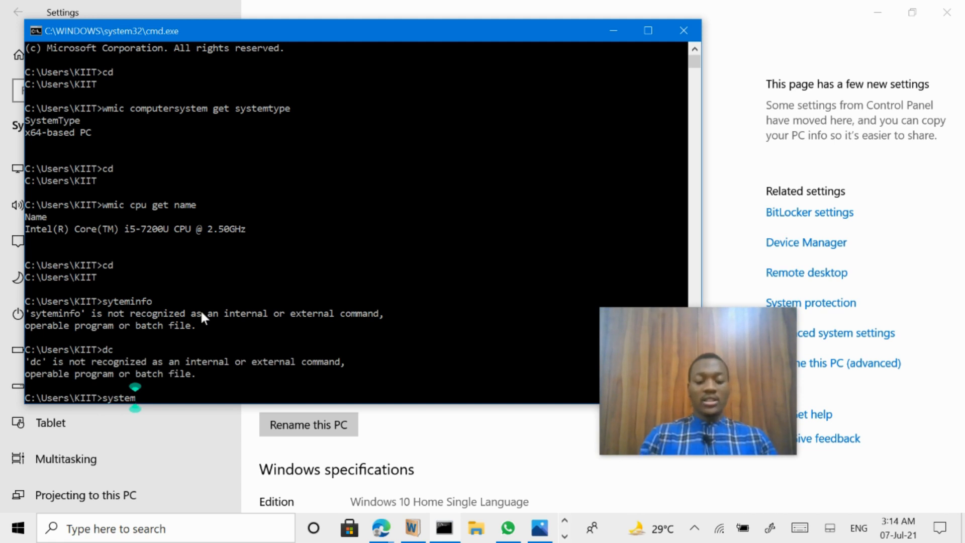
type("info")
key("Return")
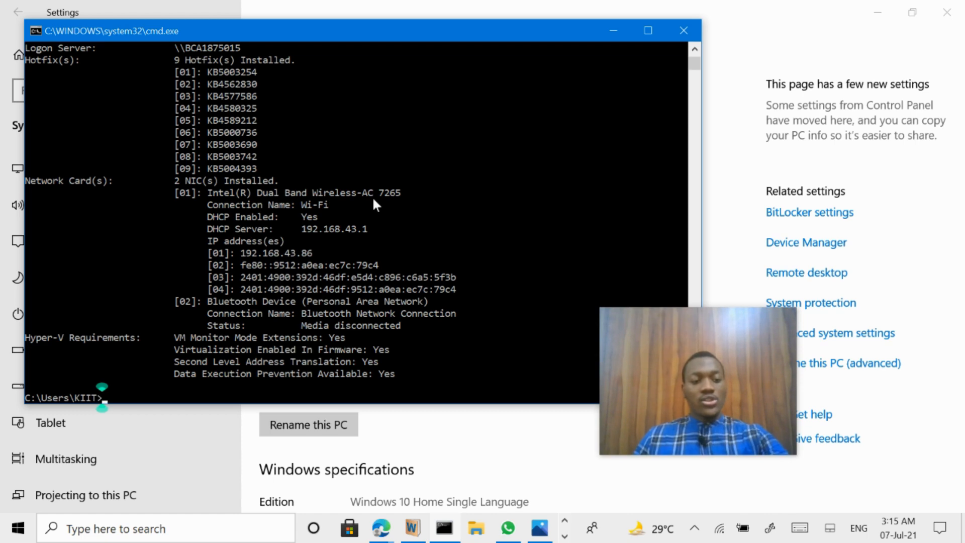
Examine the systeminfo output, including the OS version, system model, processor, BIOS and memory details
scroll(373, 204, "down", 2)
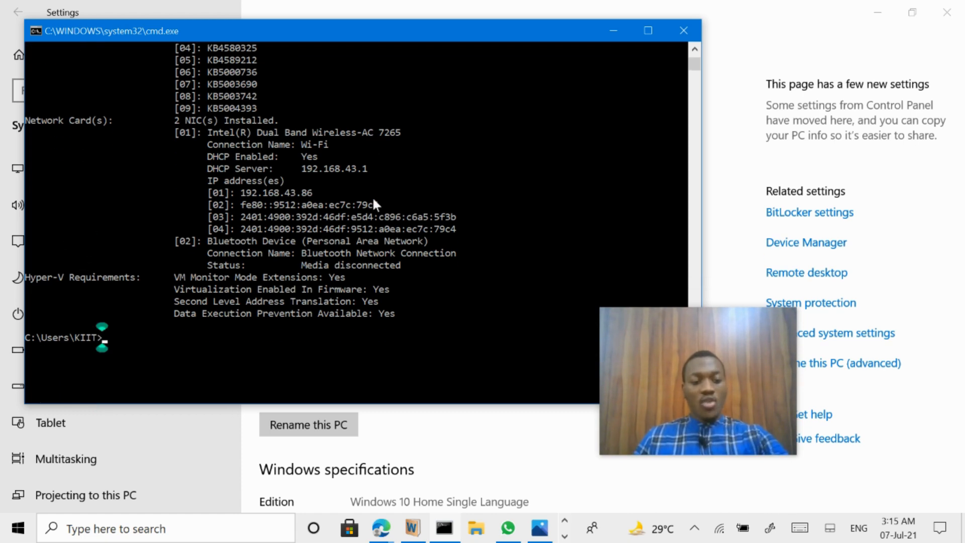
scroll(373, 203, "up", 10)
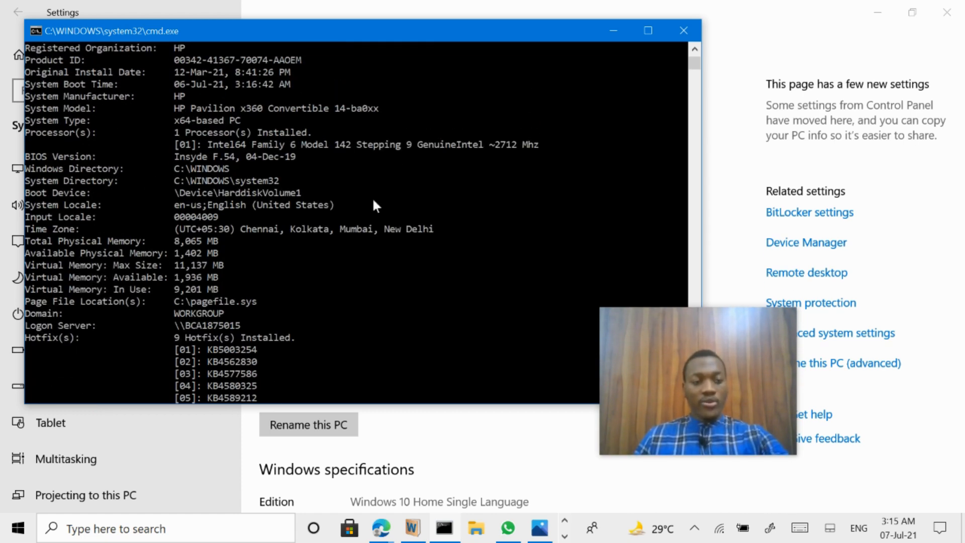
scroll(370, 204, "up", 3)
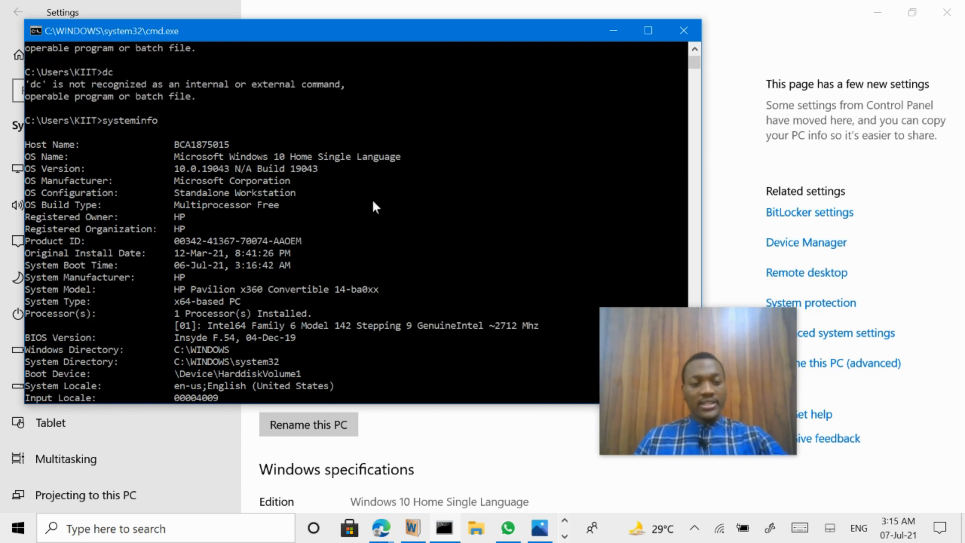
scroll(369, 204, "up", 5)
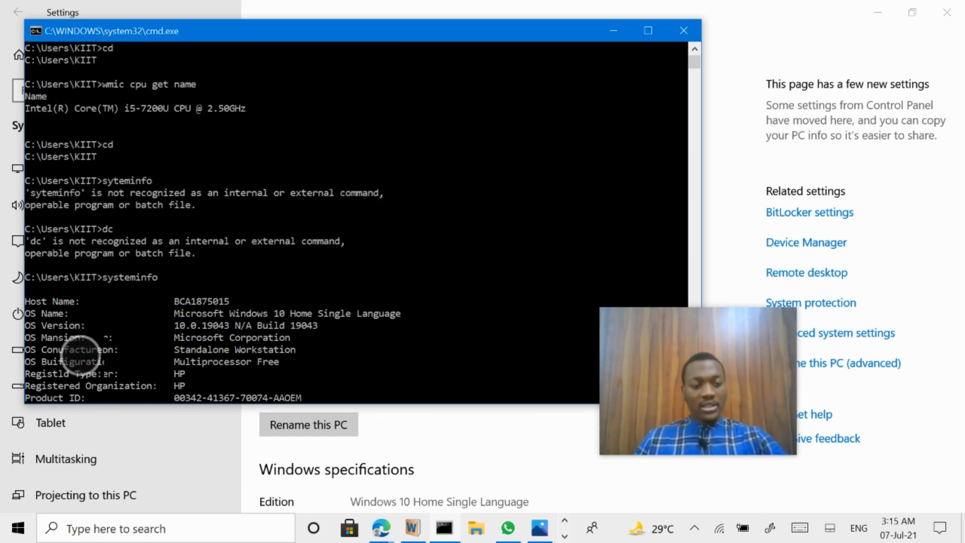
scroll(349, 211, "down", 3)
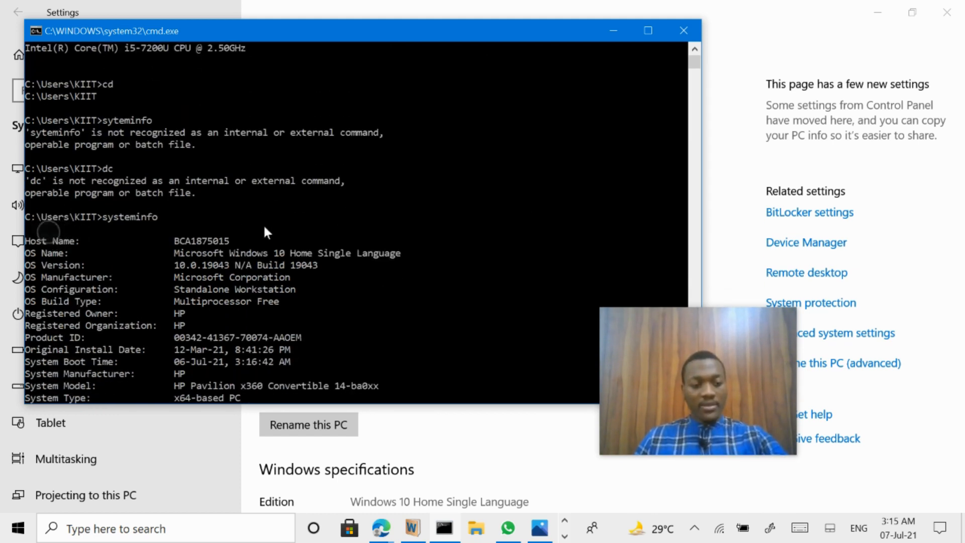
scroll(45, 251, "down", 1)
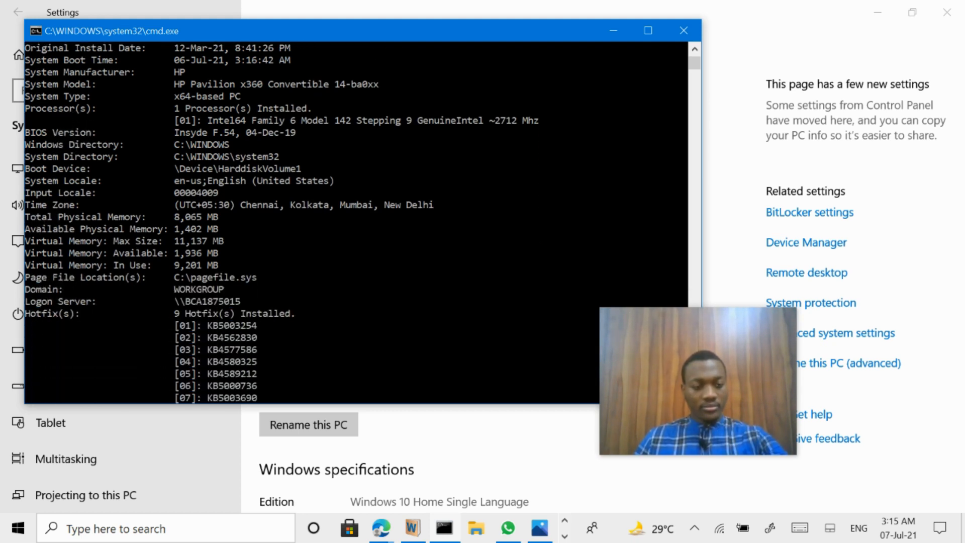
scroll(89, 313, "up", 2)
scroll(89, 313, "up", 1)
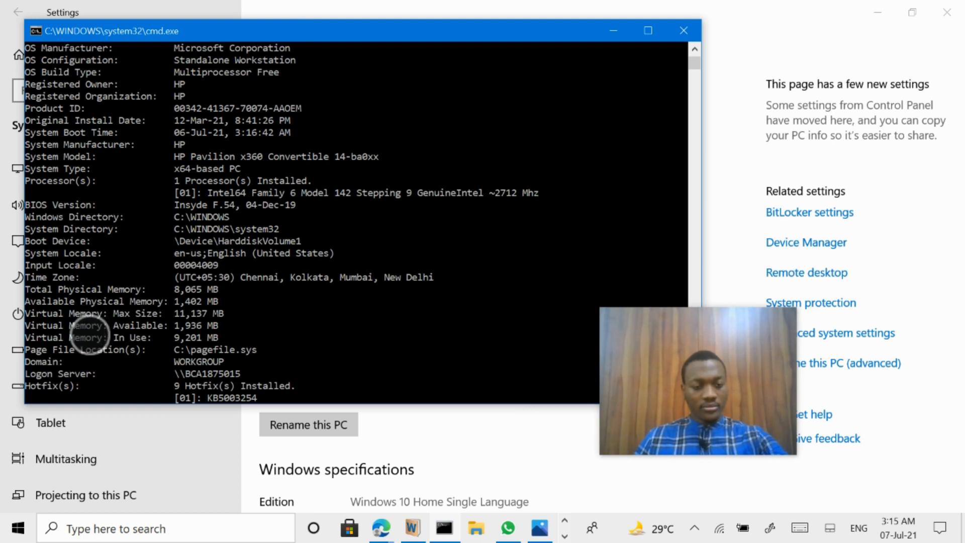
Review the start of the systeminfo output and the earlier commands above it, including the processor name query
scroll(89, 336, "up", 2)
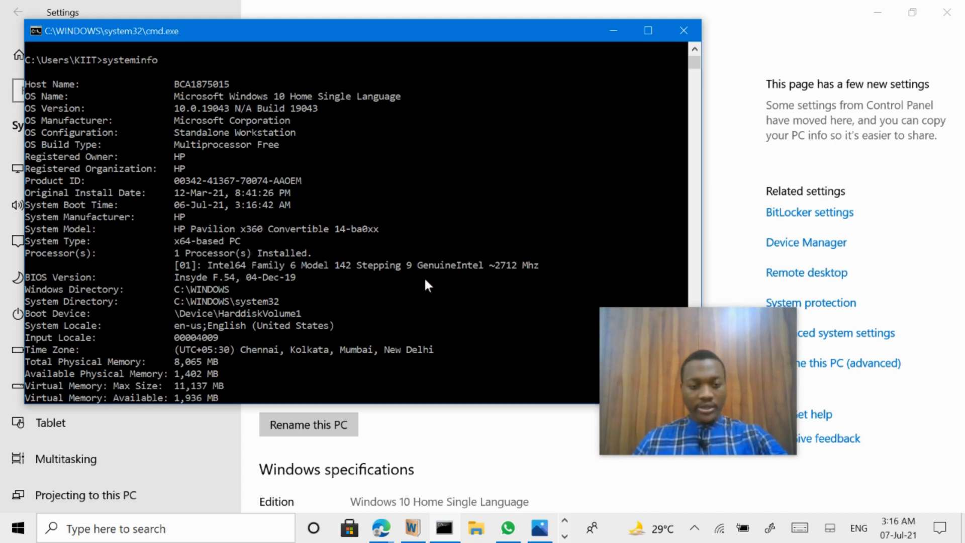
scroll(224, 201, "up", 1)
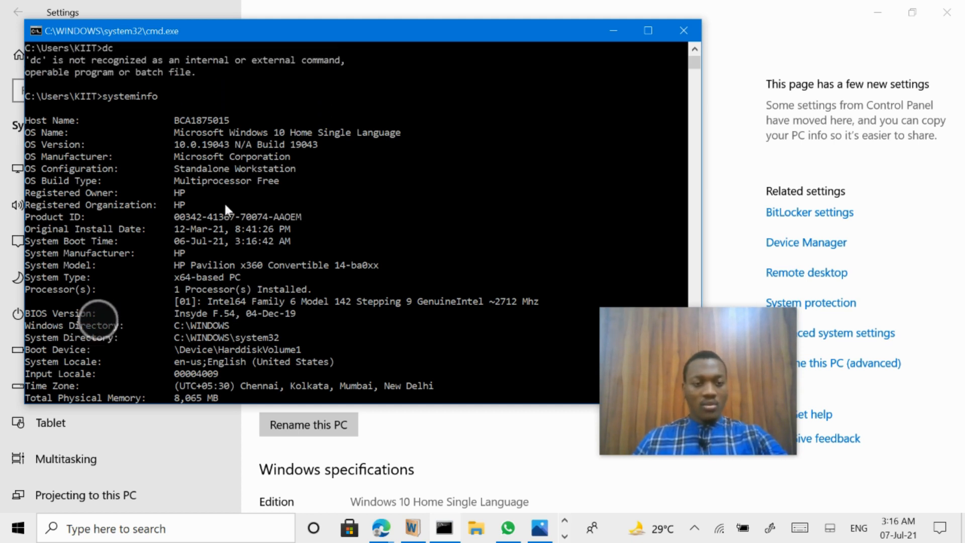
scroll(225, 207, "up", 1)
scroll(224, 204, "up", 4)
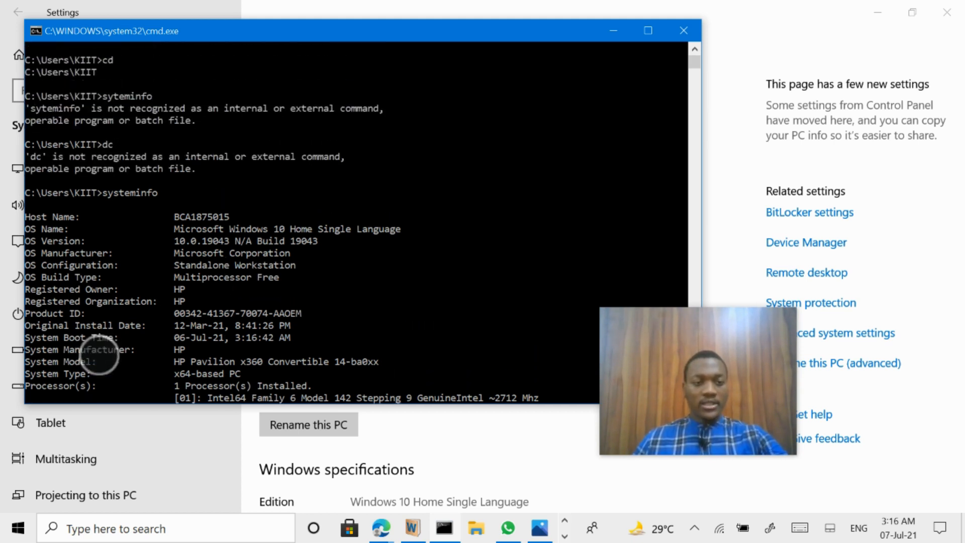
scroll(223, 210, "up", 2)
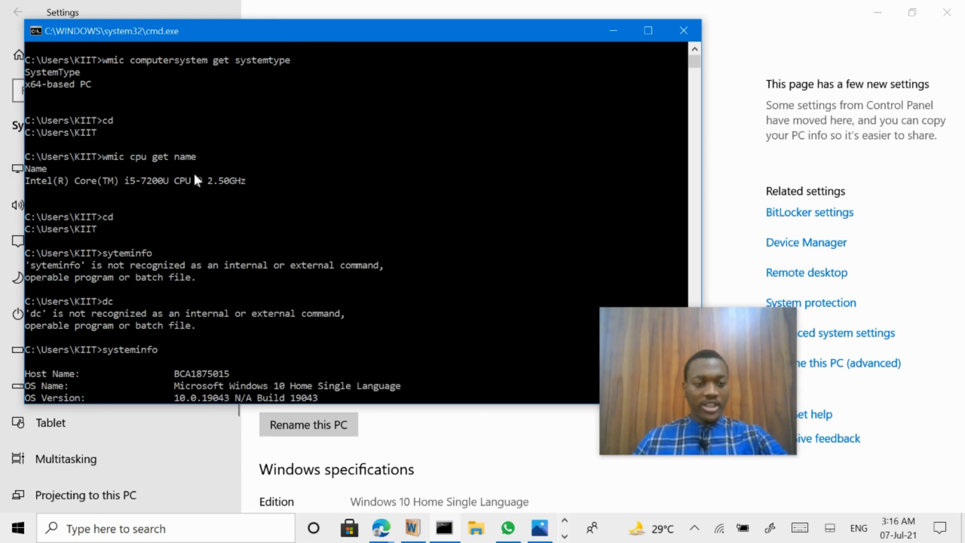
Examine the memory, hotfix, network card and Hyper-V requirement sections of the systeminfo output
scroll(195, 179, "down", 14)
scroll(80, 317, "up", 1)
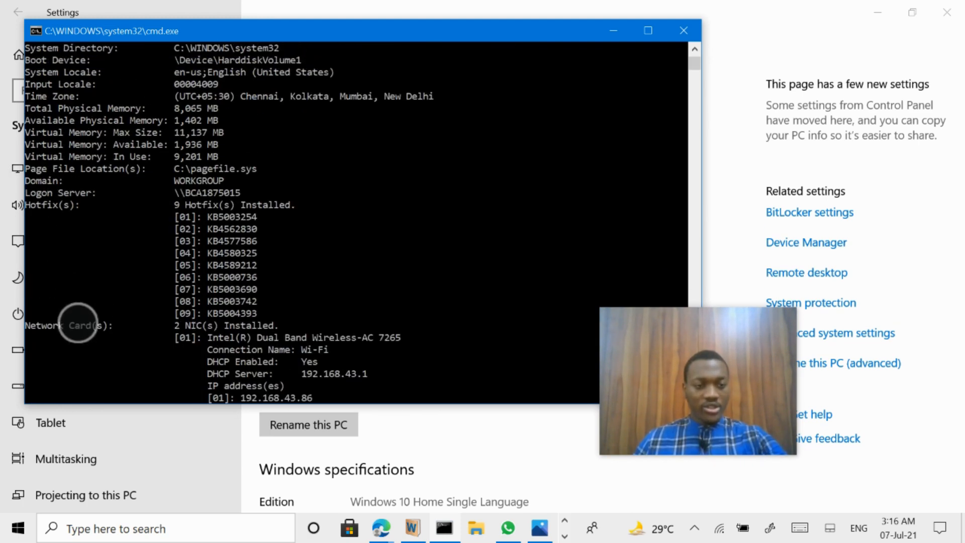
scroll(78, 324, "up", 1)
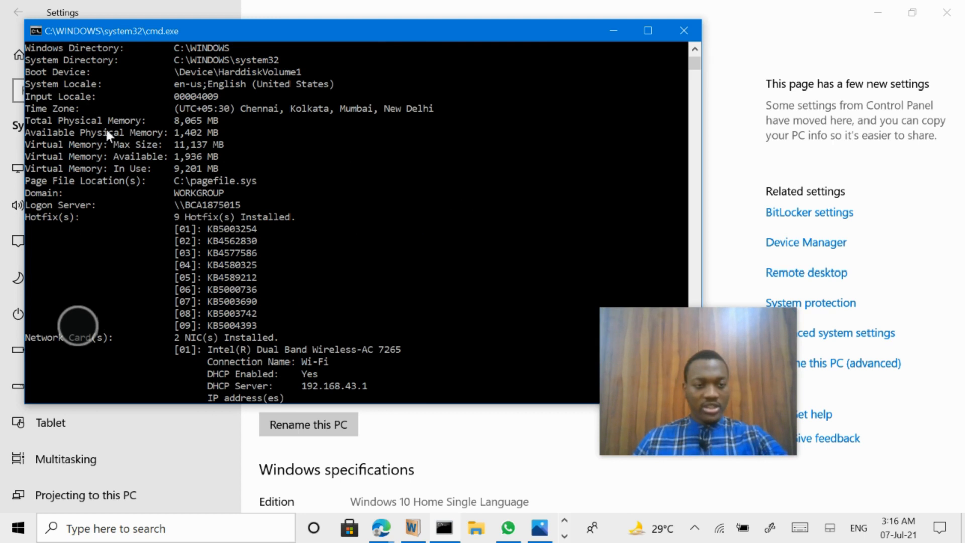
scroll(138, 157, "down", 3)
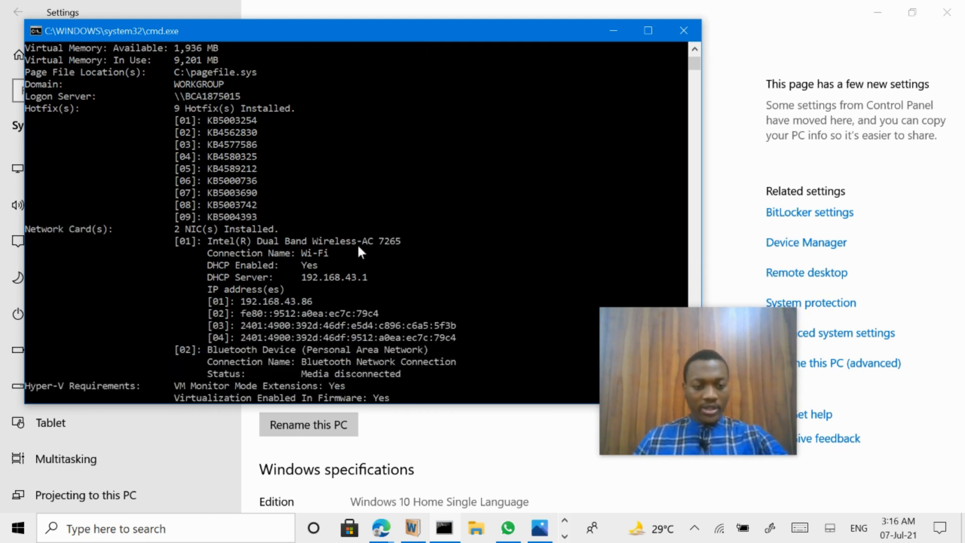
scroll(336, 259, "down", 3)
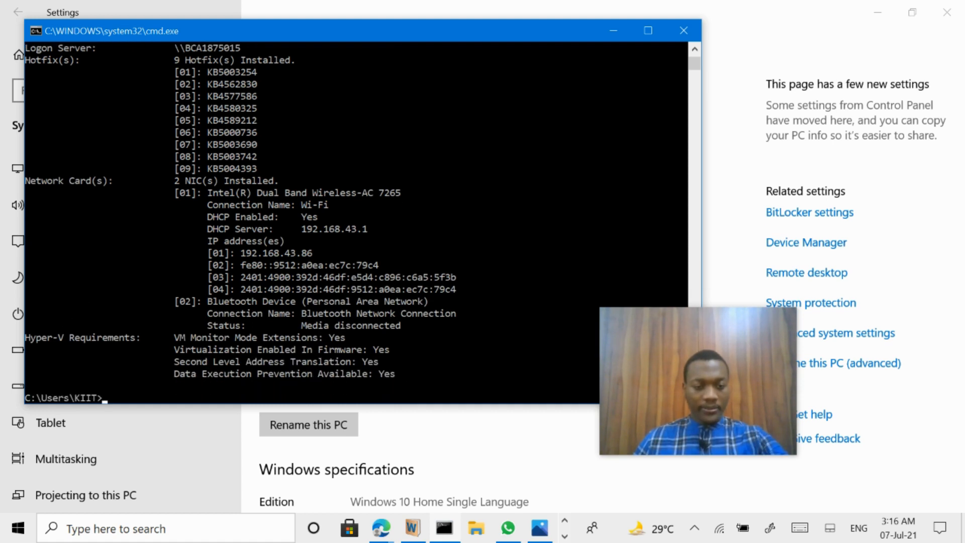
scroll(336, 261, "down", 3)
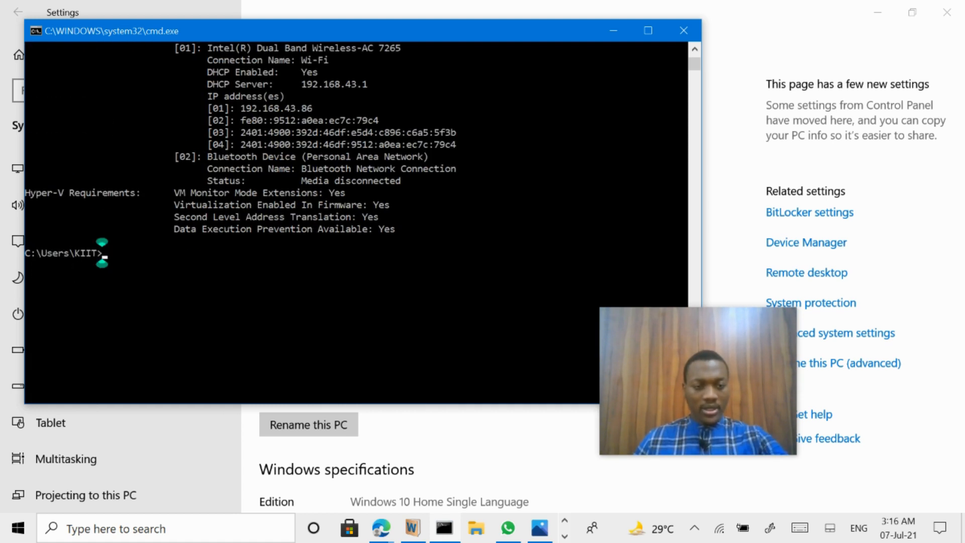
scroll(336, 260, "up", 3)
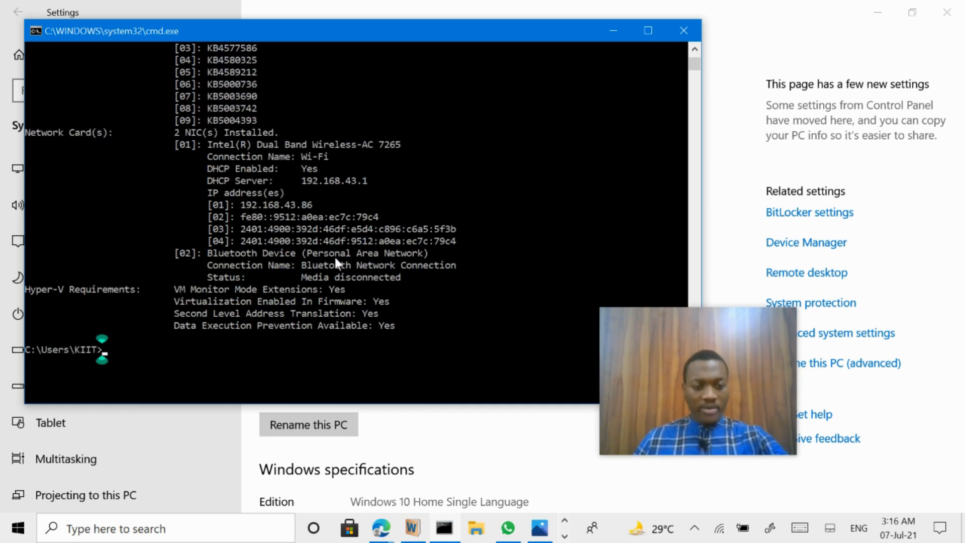
scroll(334, 255, "up", 5)
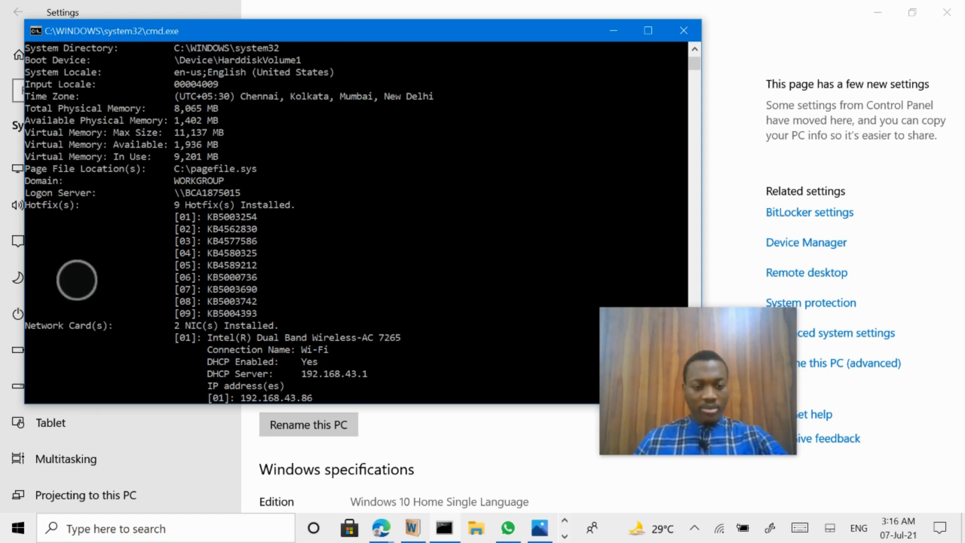
scroll(76, 280, "up", 2)
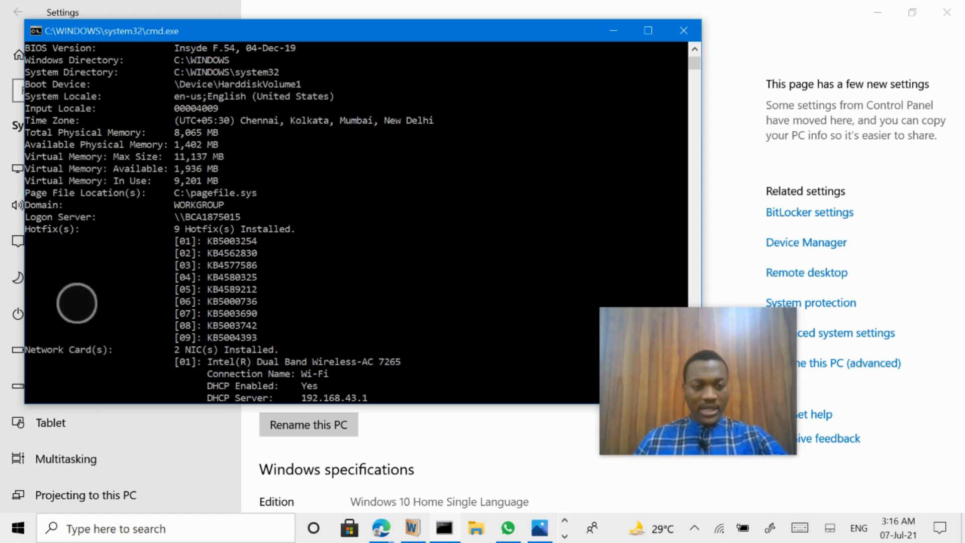
Review the whole command history, from the system type and processor name queries to the systeminfo output
scroll(76, 303, "up", 15)
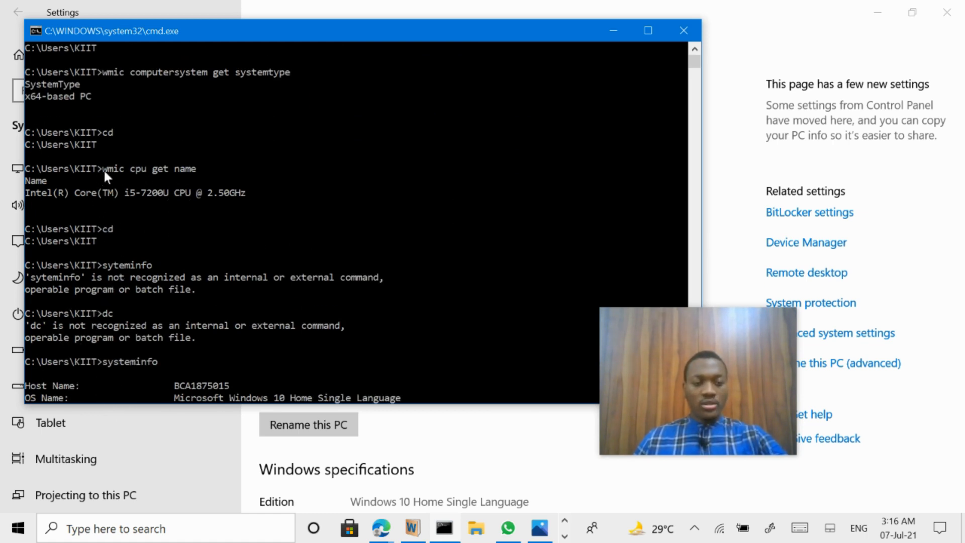
scroll(198, 168, "down", 5)
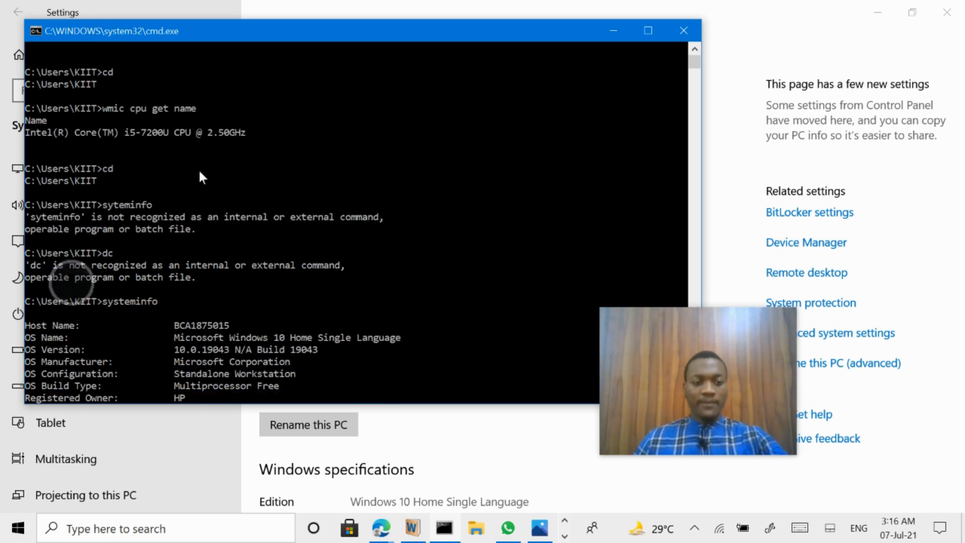
scroll(245, 186, "up", 7)
scroll(492, 157, "down", 20)
scroll(492, 158, "up", 15)
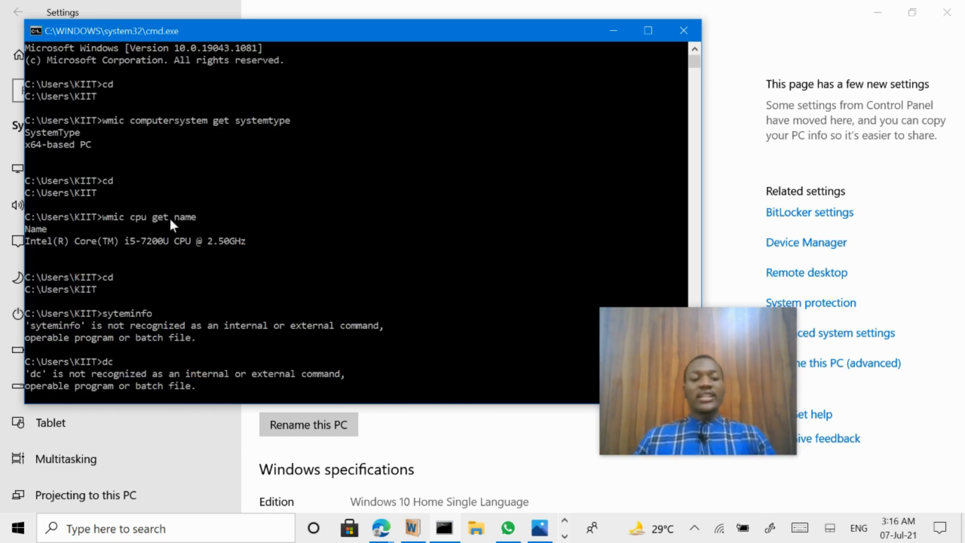
scroll(161, 224, "down", 15)
scroll(153, 231, "up", 15)
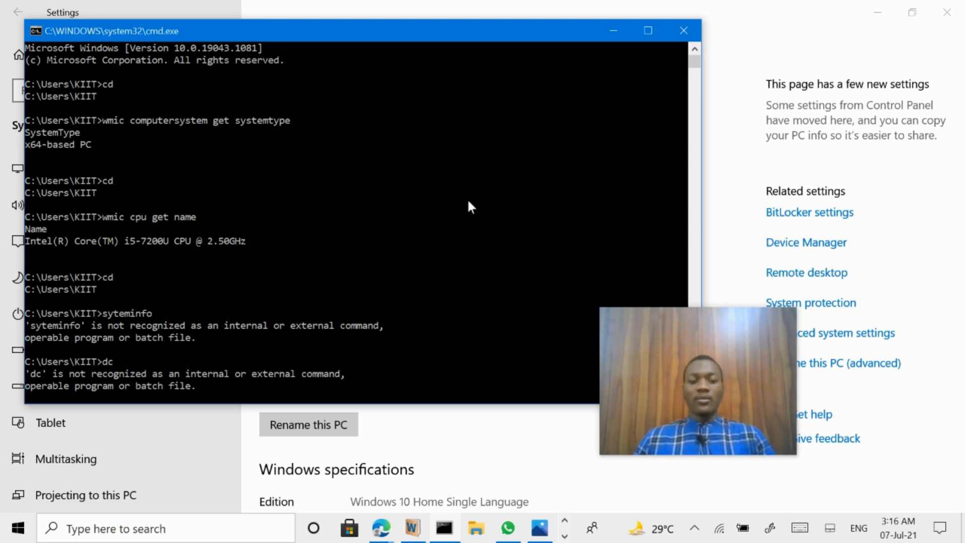
Close the Command Prompt and switch to the Windows 11 Supported AMD Processors page in Microsoft Edge
left_click(683, 31)
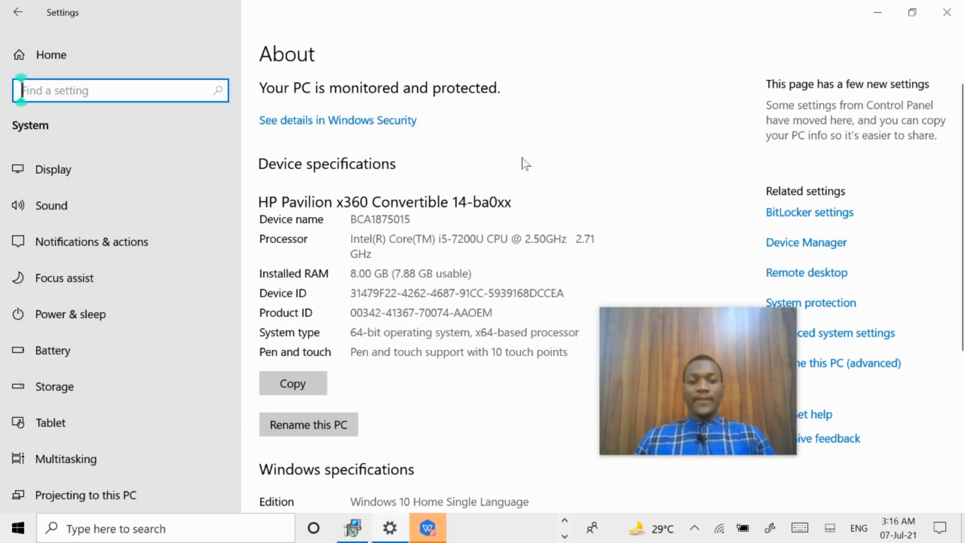
left_click(564, 521)
mouse_move(383, 531)
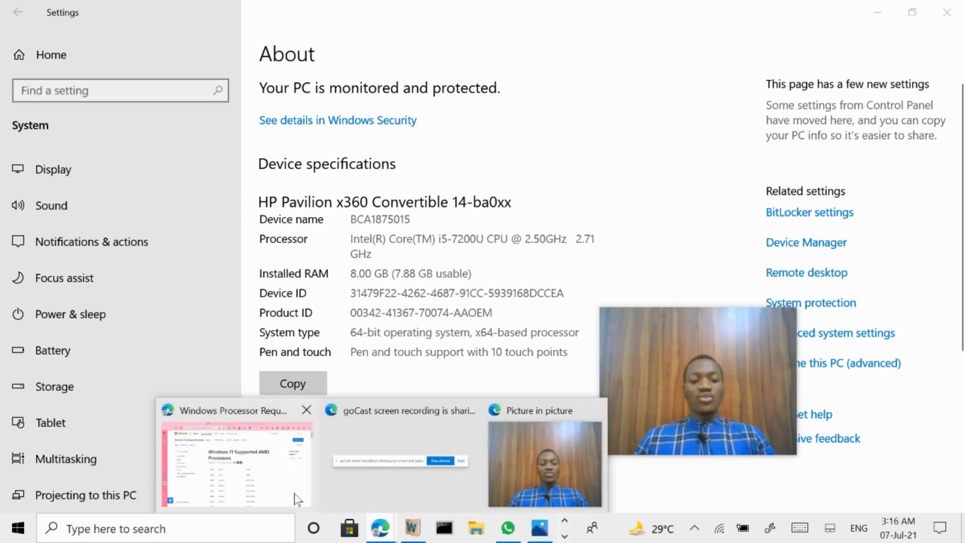
left_click(253, 482)
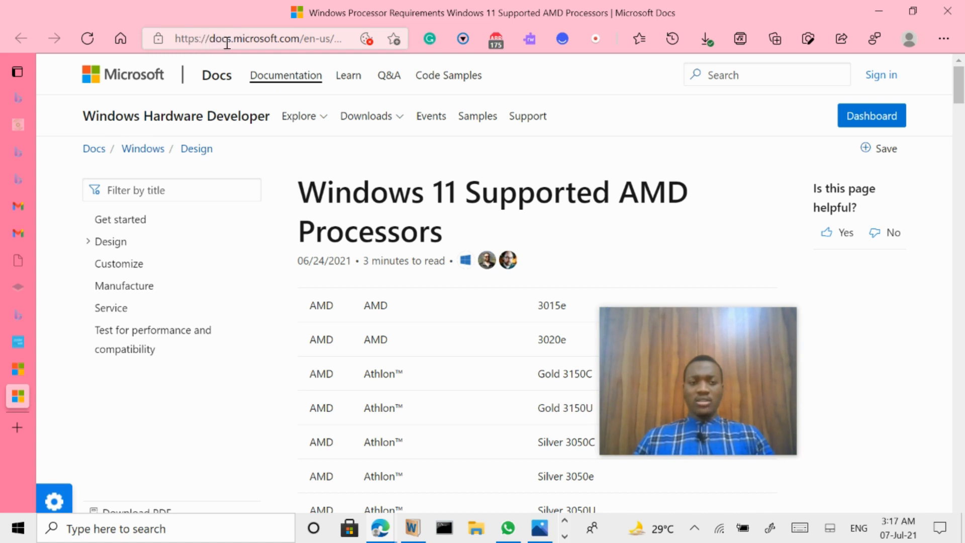
Inspect the full web address of the Windows 11 Supported AMD Processors page and glance over its processor list
left_click(274, 42)
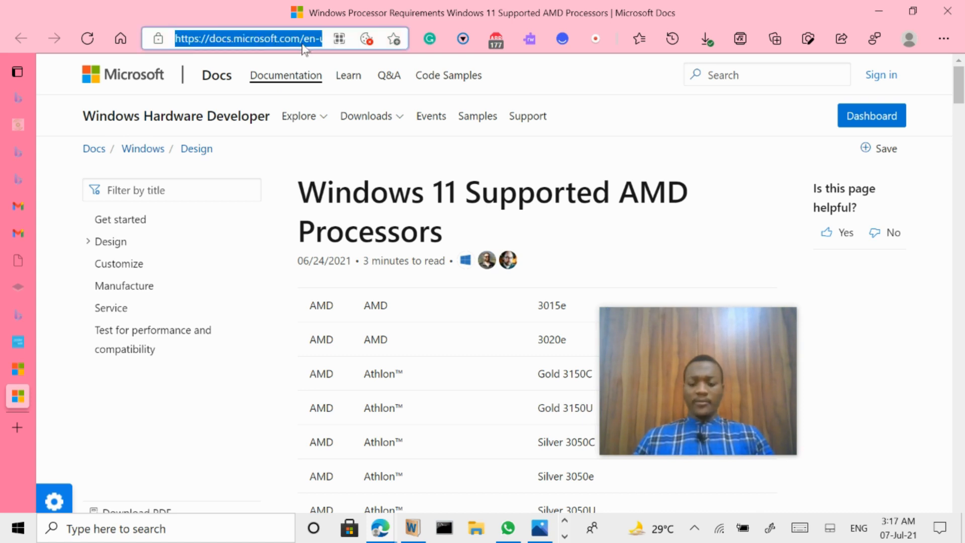
key("End")
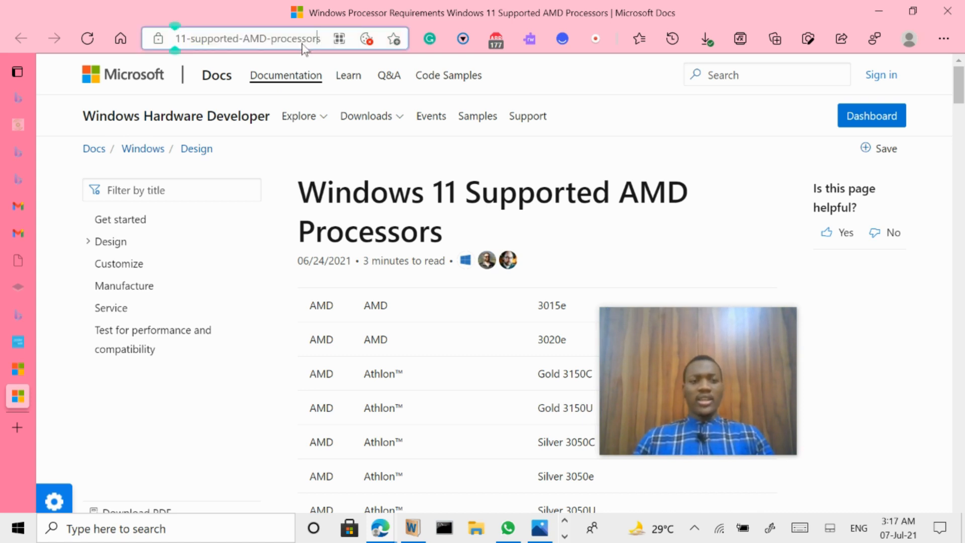
key("Left")
key("Left")
key("Left")
key("Left")
key("Left")
key("Left")
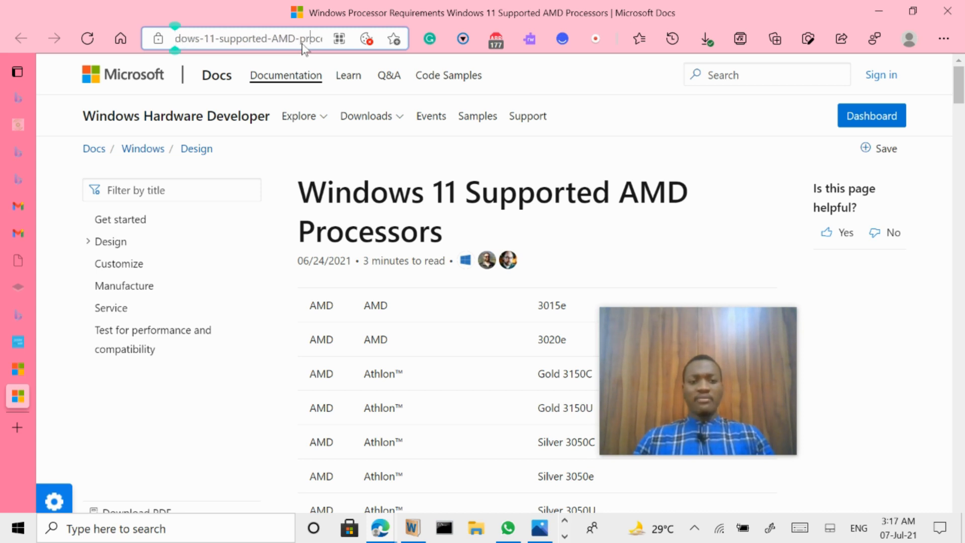
key("End")
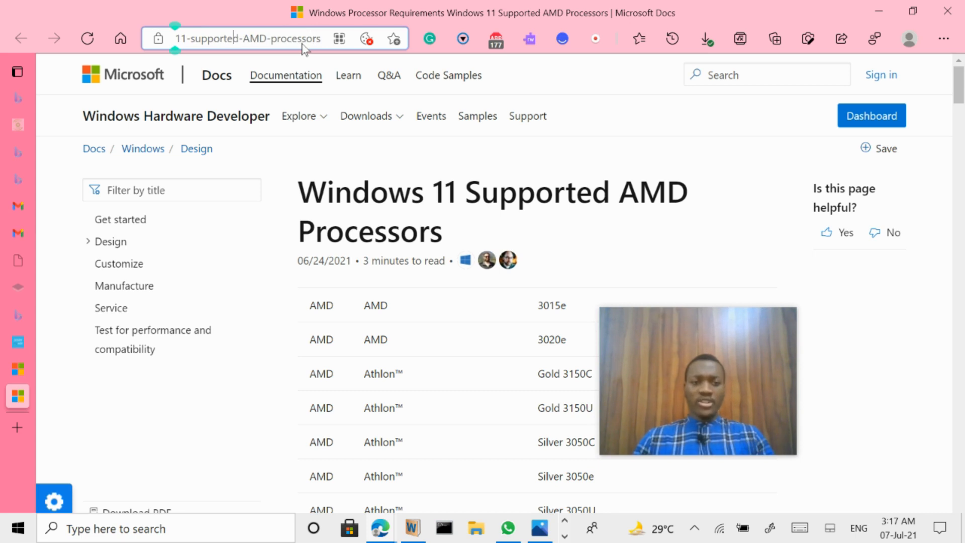
key("Left")
key("Left")
key("Left")
key("Left")
key("Left")
key("Left")
key("Left")
key("Left")
key("Left")
key("Left")
key("Left")
key("Left")
key("Left")
key("Left")
key("Left")
key("Left")
key("Left")
key("Left")
key("Left")
key("Left")
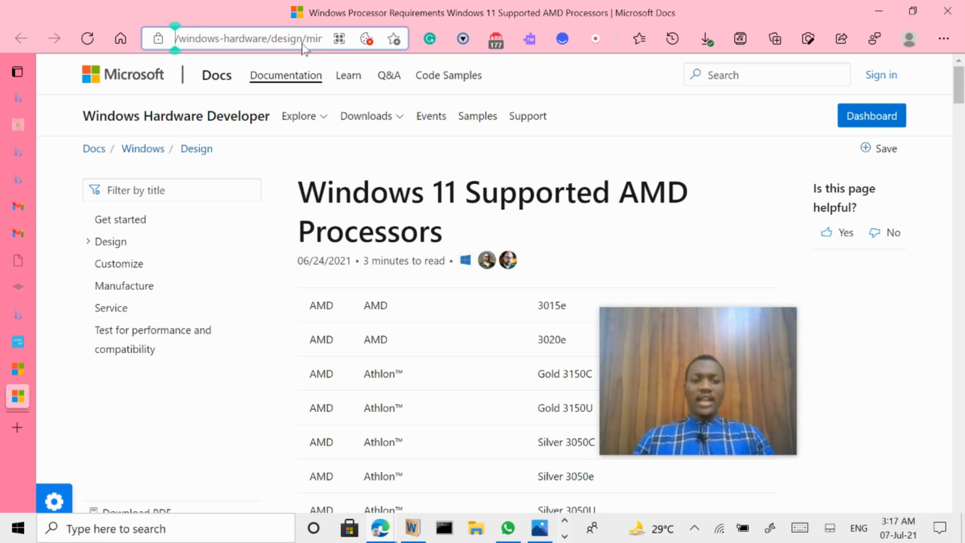
key("Left")
key("Left")
key("Left")
key("Left")
key("Left")
key("Left")
key("Left")
key("Left")
key("Left")
key("Left")
key("Left")
key("Left")
key("Left")
key("Left")
key("Left")
key("Left")
key("Left")
key("Left")
key("Left")
key("Left")
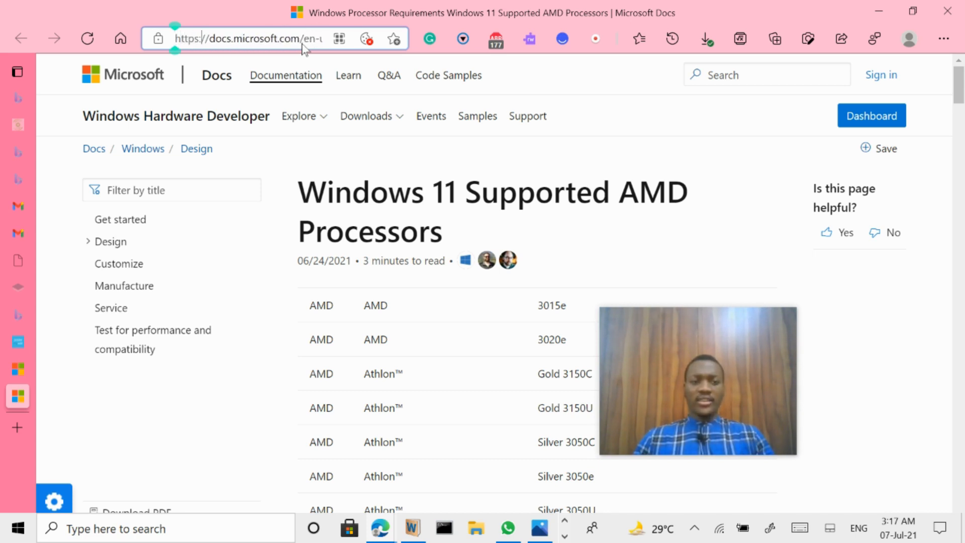
key("Right")
key("Right")
key("Right")
key("Right")
key("Right")
key("Right")
key("Right")
key("Right")
key("Right")
key("Right")
key("Right")
key("Right")
key("Right")
key("Right")
key("Right")
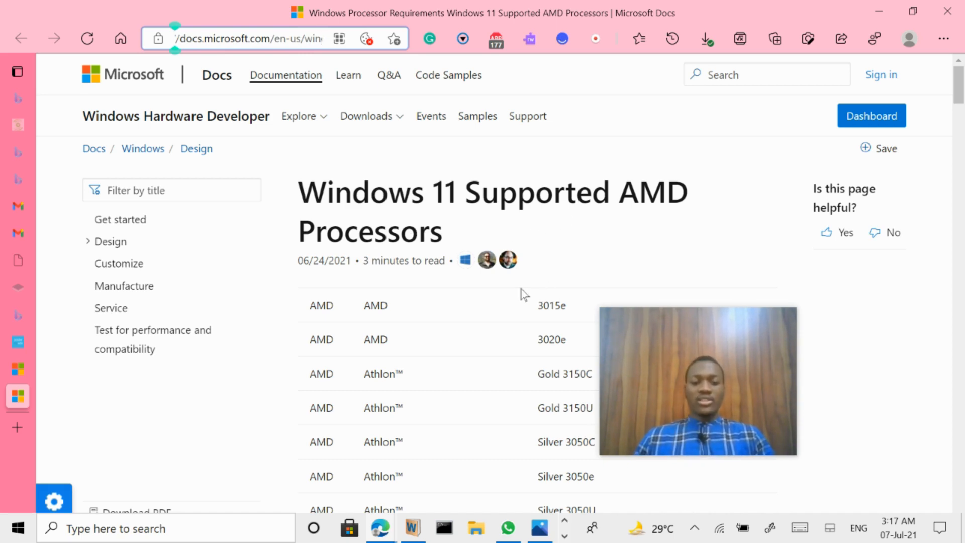
scroll(523, 293, "down", 5)
scroll(494, 293, "up", 5)
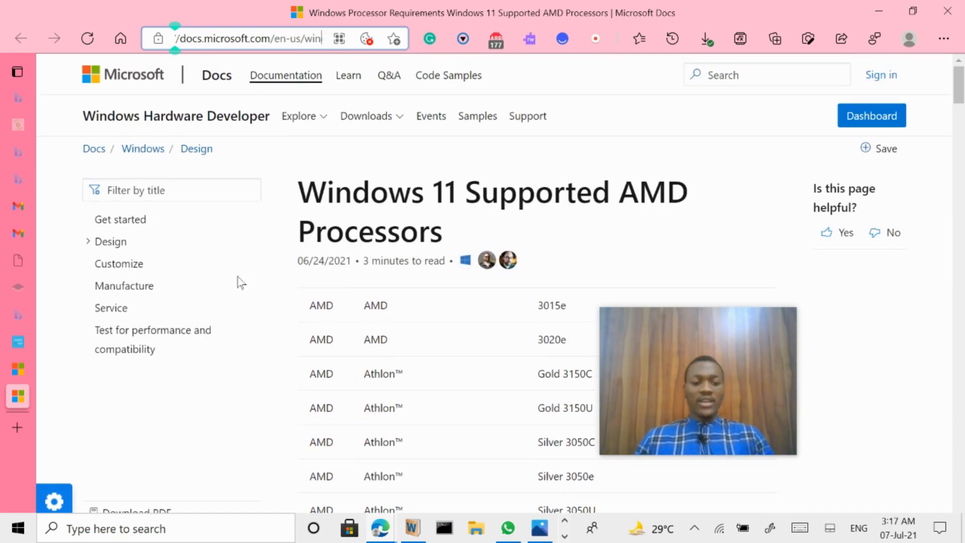
Show the Windows 11 Supported Intel Processors page and examine its list of Atom, Core and Xeon models
left_click(18, 368)
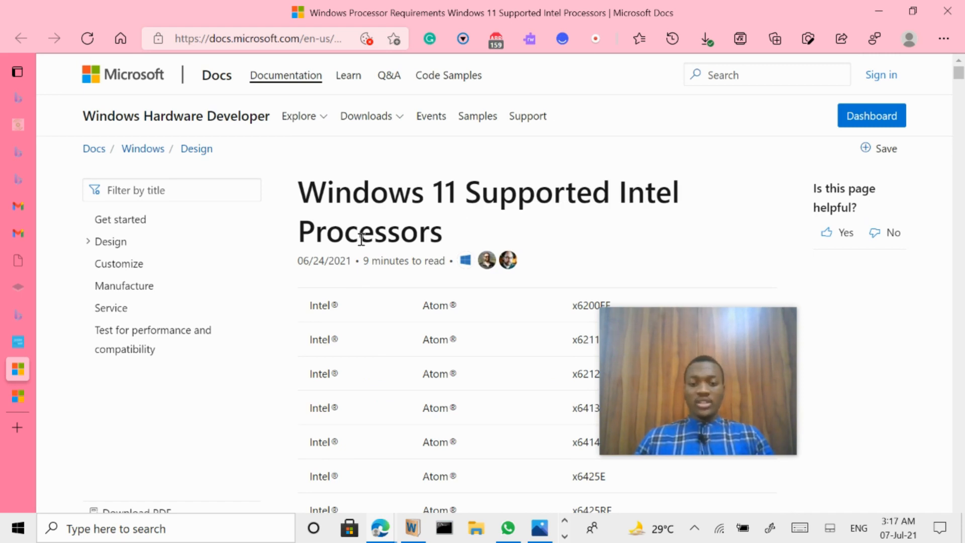
mouse_move(658, 347)
left_click_drag(657, 347, 782, 327)
scroll(556, 295, "down", 8)
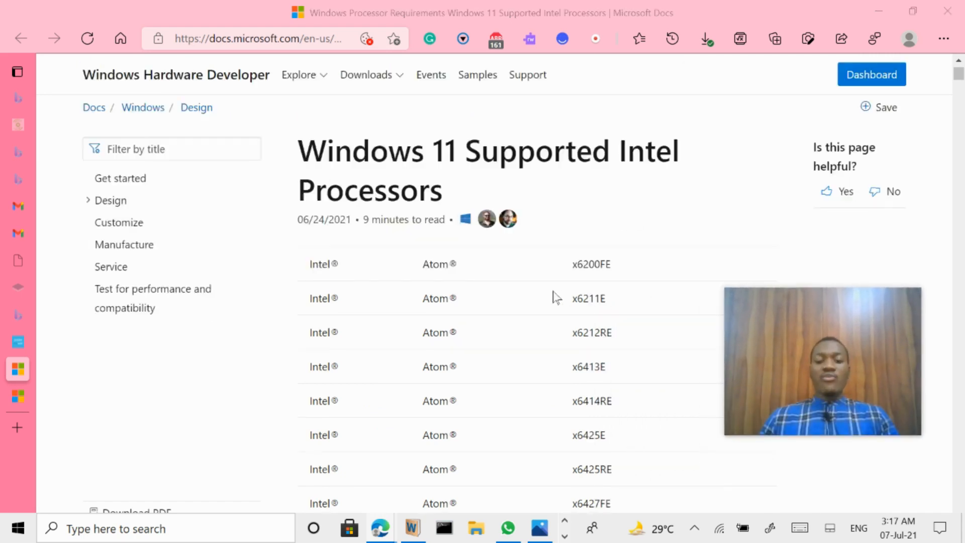
scroll(534, 276, "down", 20)
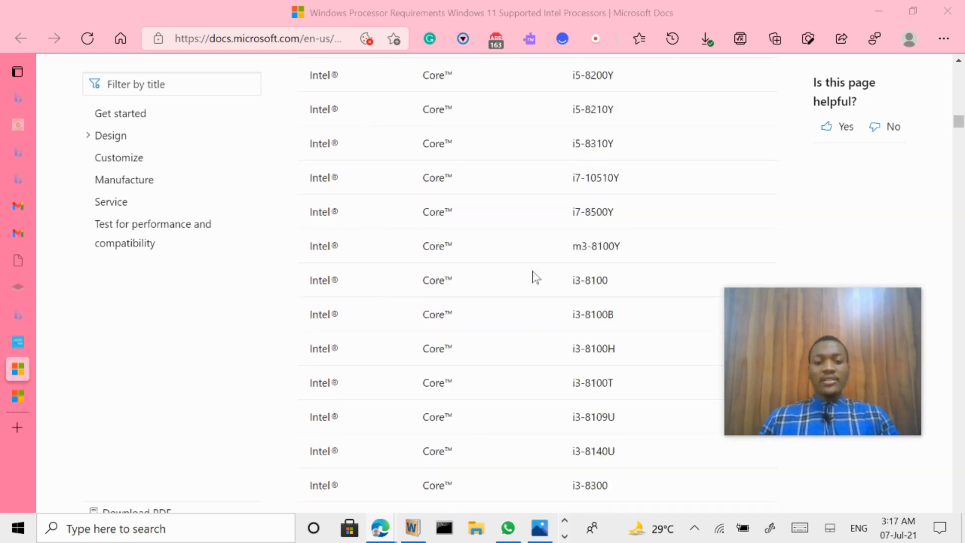
scroll(541, 276, "down", 2)
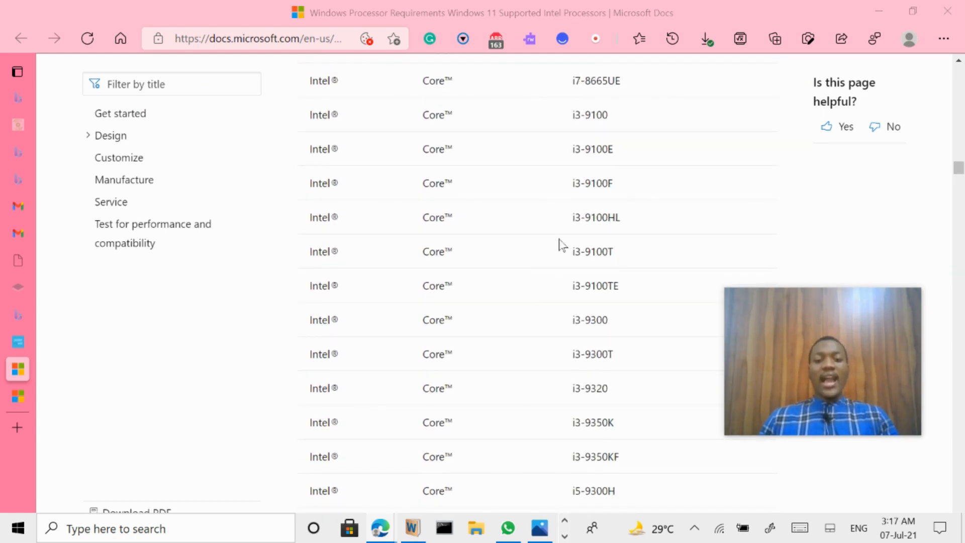
scroll(561, 247, "up", 8)
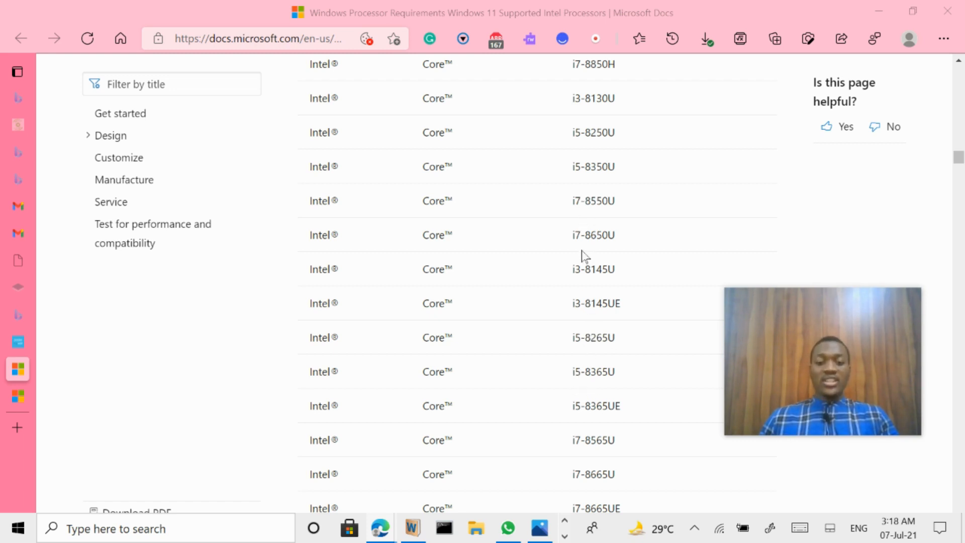
scroll(583, 347, "down", 20)
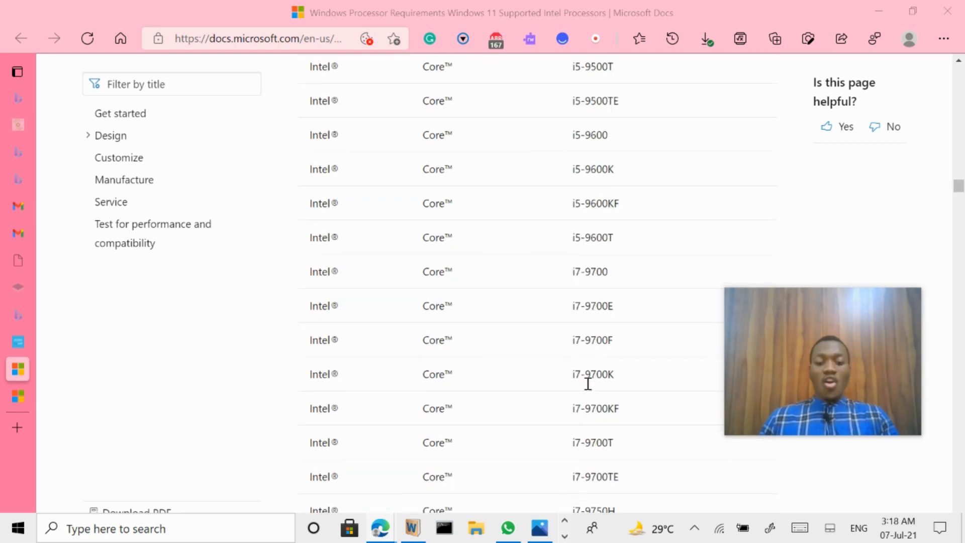
scroll(591, 384, "down", 20)
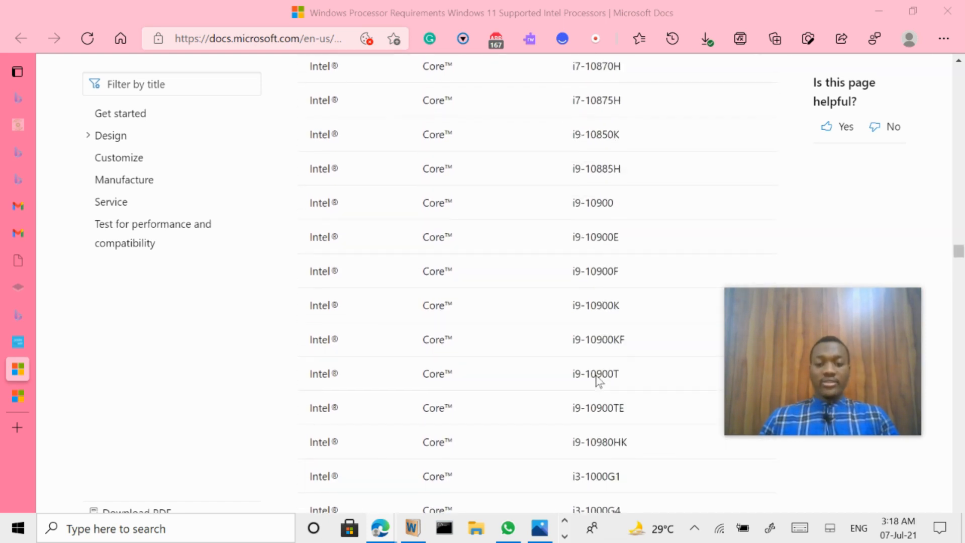
scroll(599, 380, "down", 20)
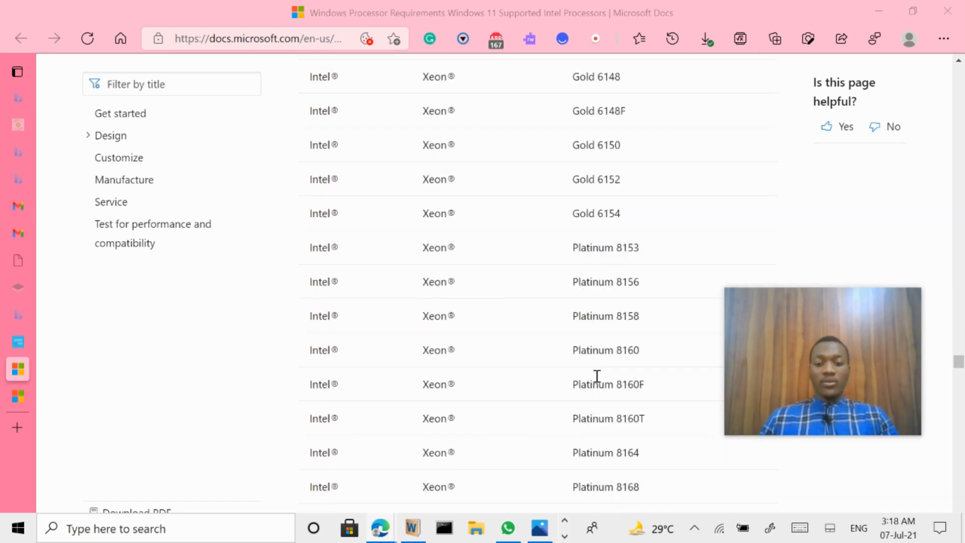
Look through the Xeon and Pentium models in the rest of the supported Intel processors list and return to its beginning
scroll(597, 376, "down", 20)
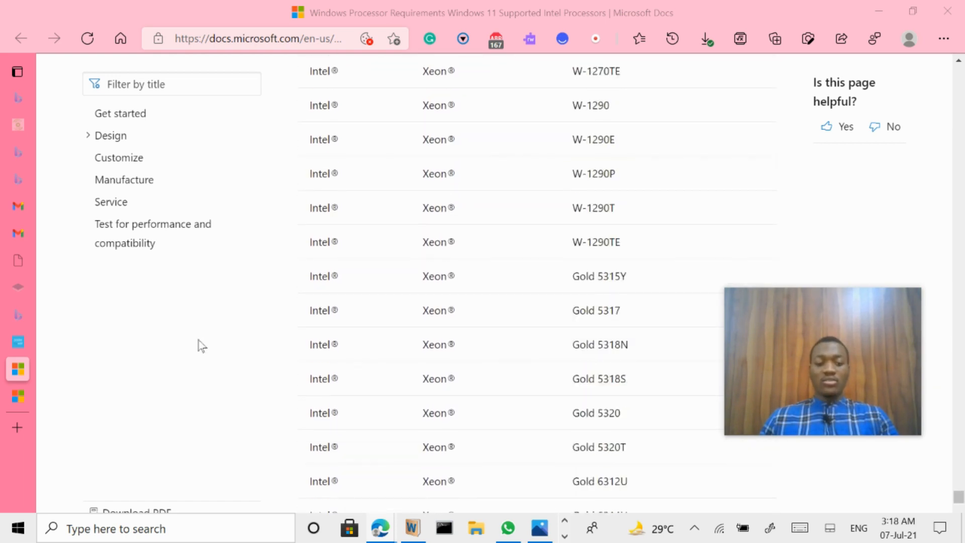
scroll(201, 346, "down", 15)
scroll(874, 224, "up", 4)
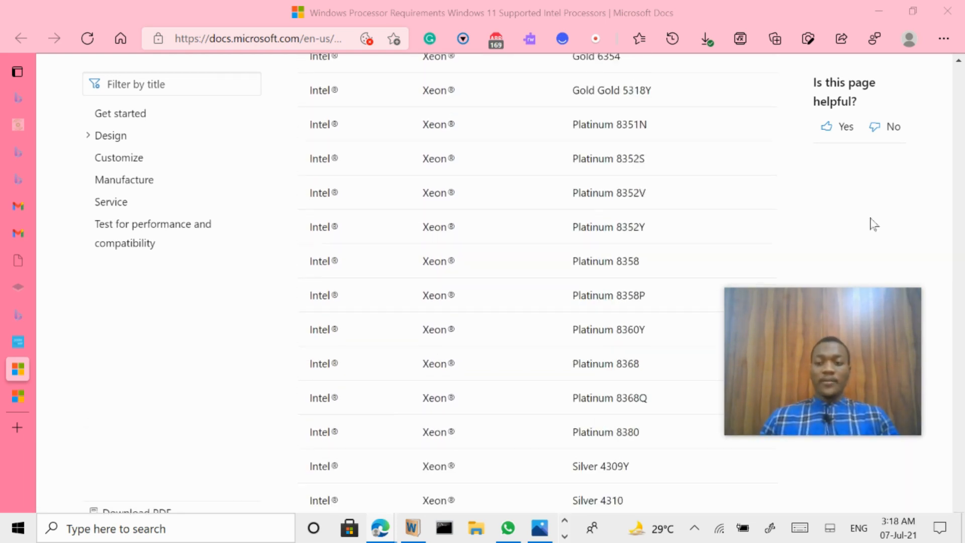
scroll(874, 225, "up", 5)
scroll(366, 345, "down", 8)
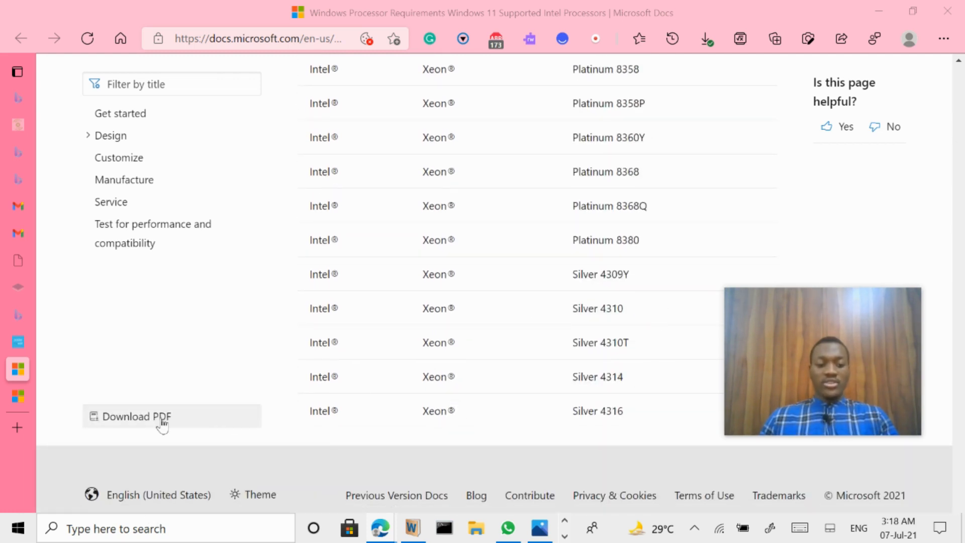
scroll(508, 231, "up", 15)
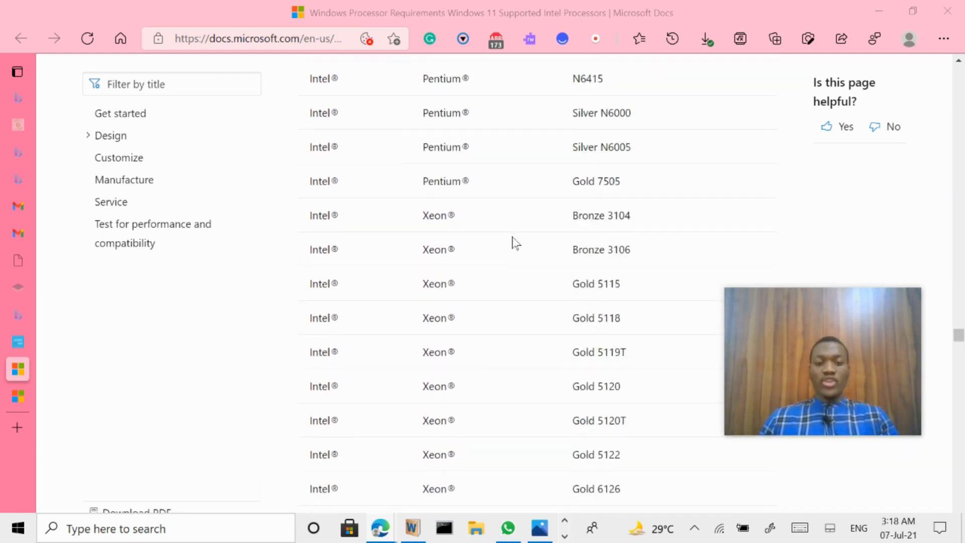
scroll(513, 206, "up", 20)
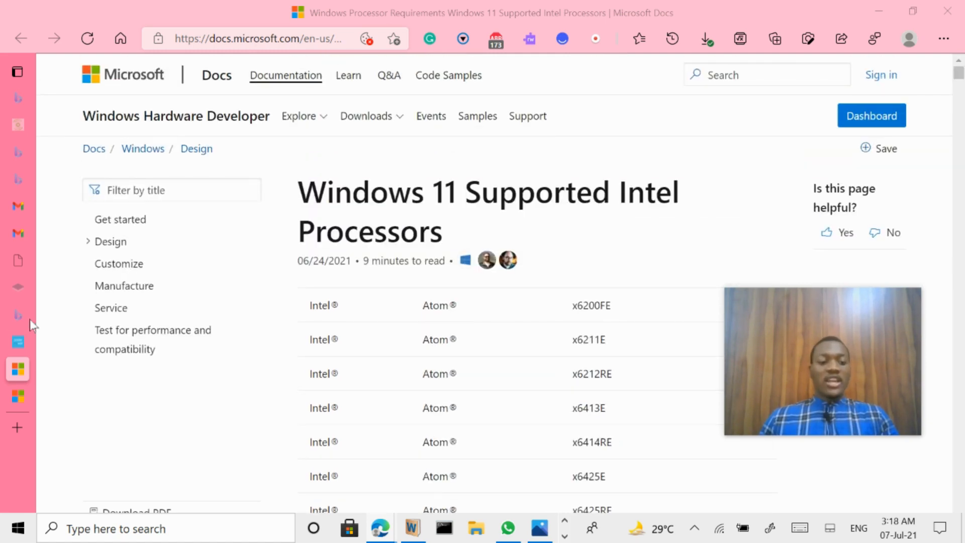
Show the Windows 11 Supported AMD Processors page and look through its EPYC, Ryzen and Threadripper models from start to end
left_click(17, 395)
scroll(521, 327, "down", 20)
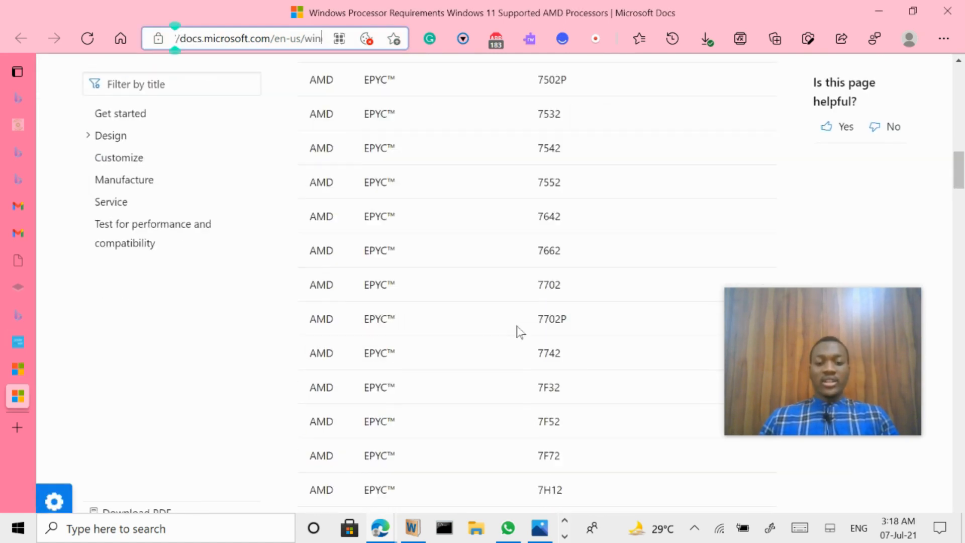
scroll(523, 316, "down", 10)
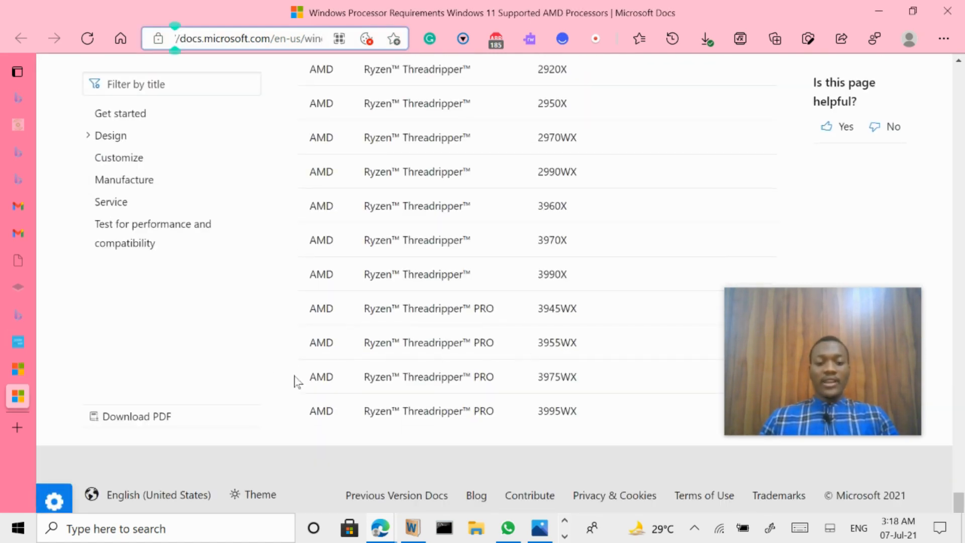
scroll(540, 417, "up", 20)
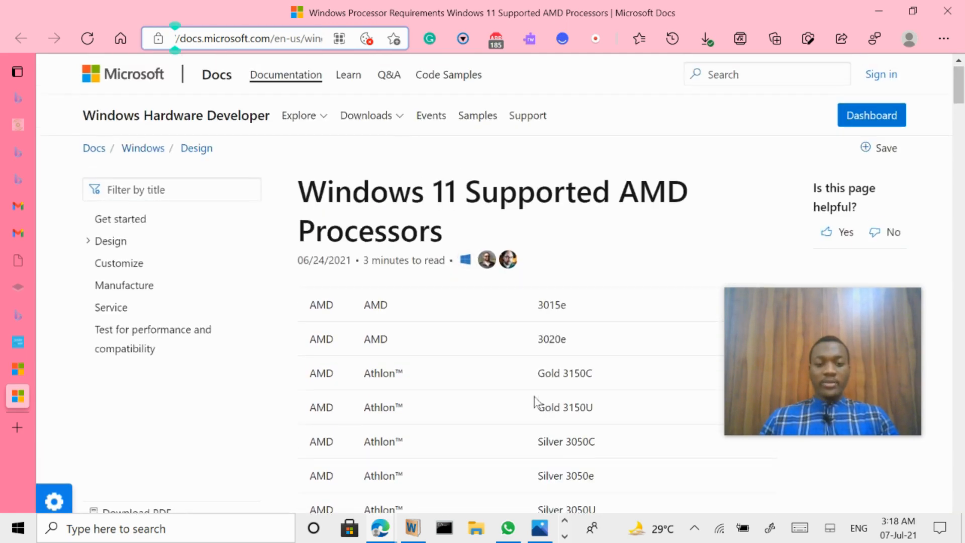
scroll(534, 401, "down", 10)
scroll(532, 397, "up", 12)
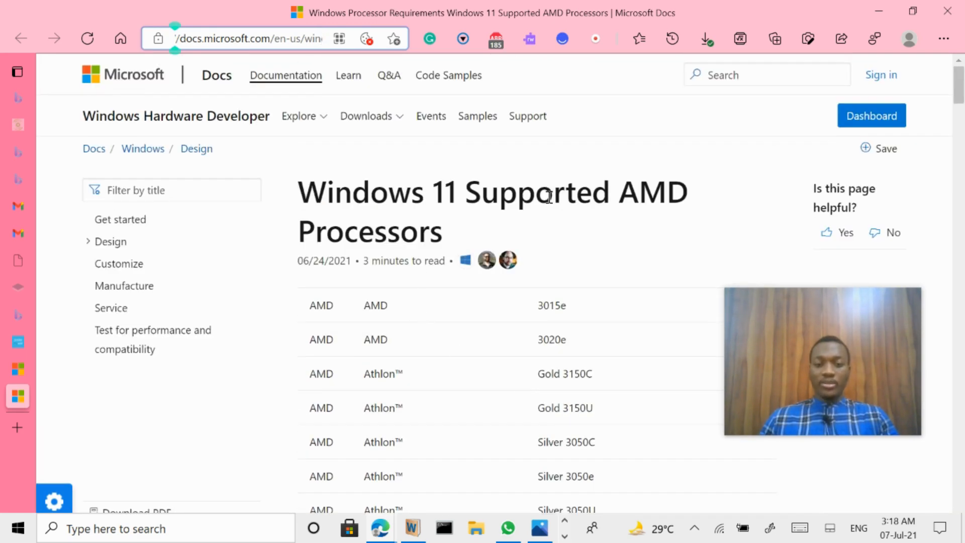
scroll(632, 287, "down", 20)
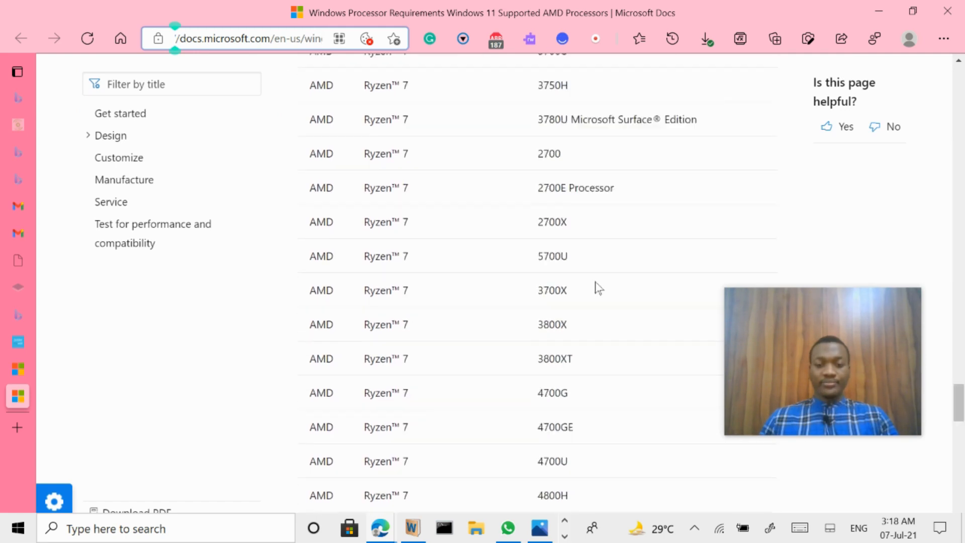
scroll(547, 268, "up", 20)
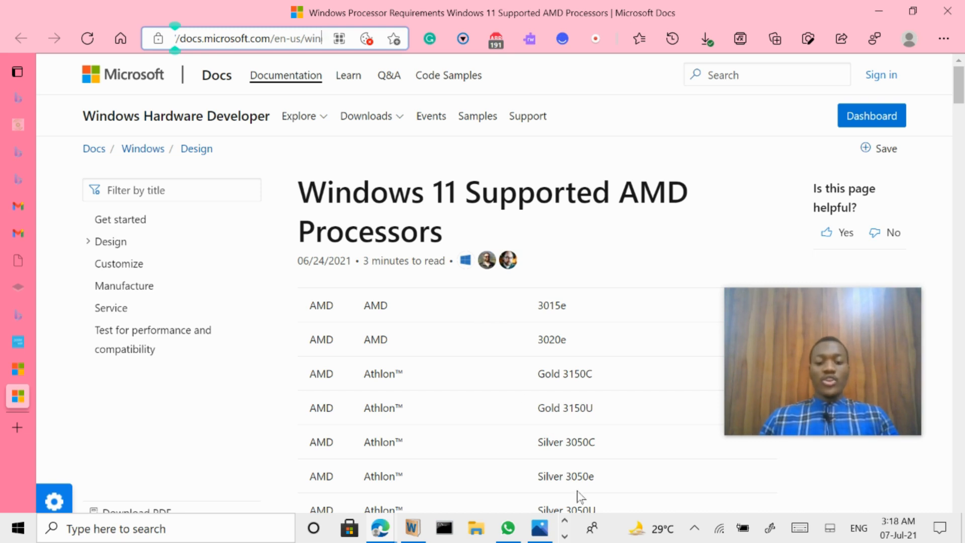
Switch to the Settings app and examine the PC's device and Windows specifications on the About page
left_click(565, 525)
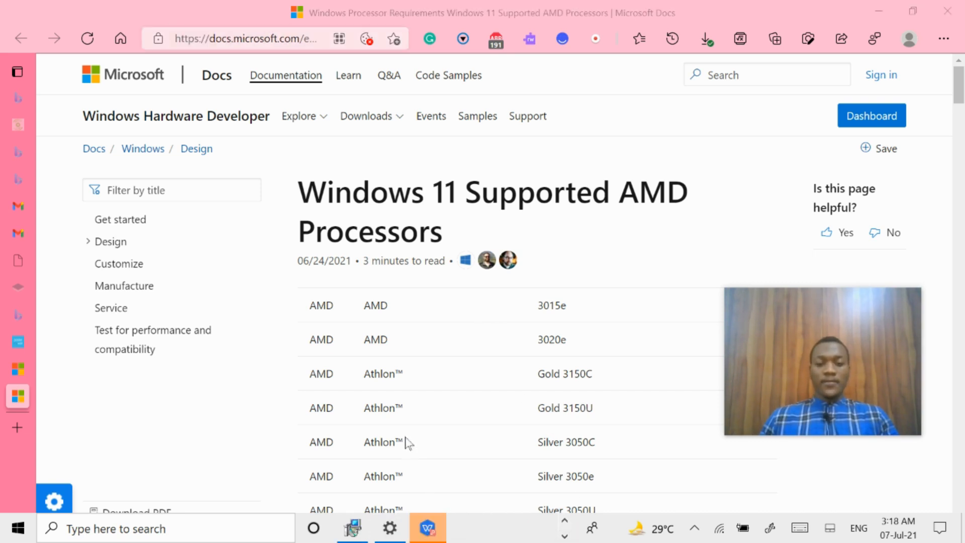
left_click(395, 533)
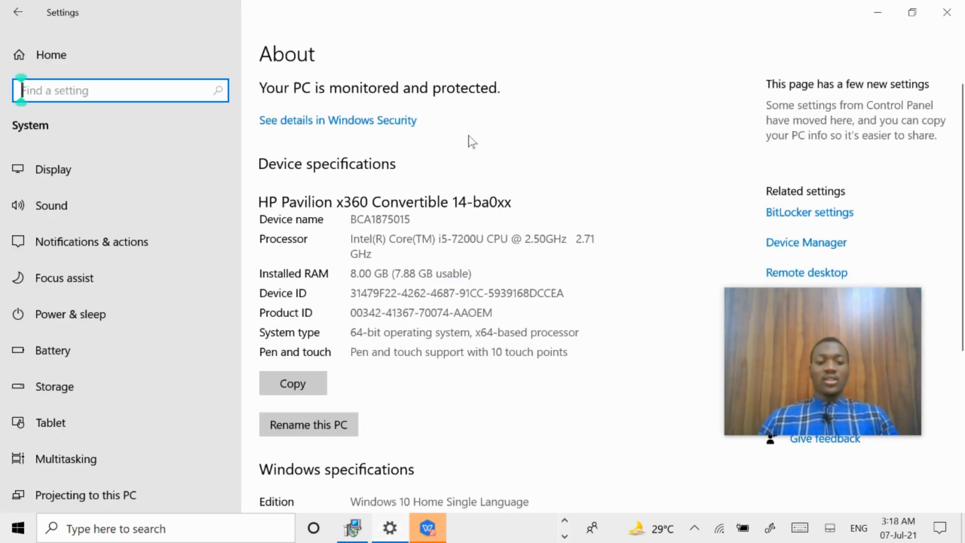
scroll(472, 176, "down", 5)
scroll(428, 206, "up", 5)
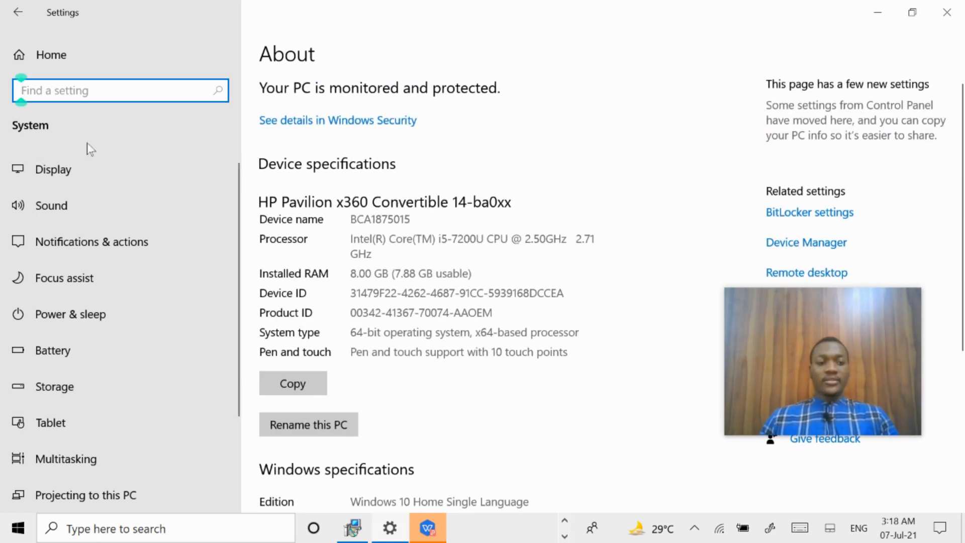
Leave the About page and open the Windows Insider Program settings under Update & Security
left_click(17, 20)
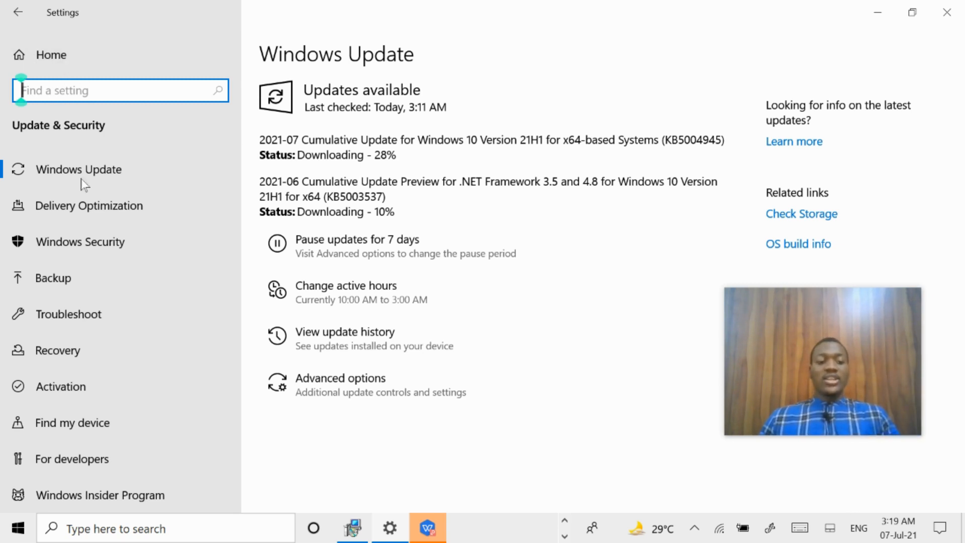
scroll(140, 323, "down", 1)
left_click(121, 459)
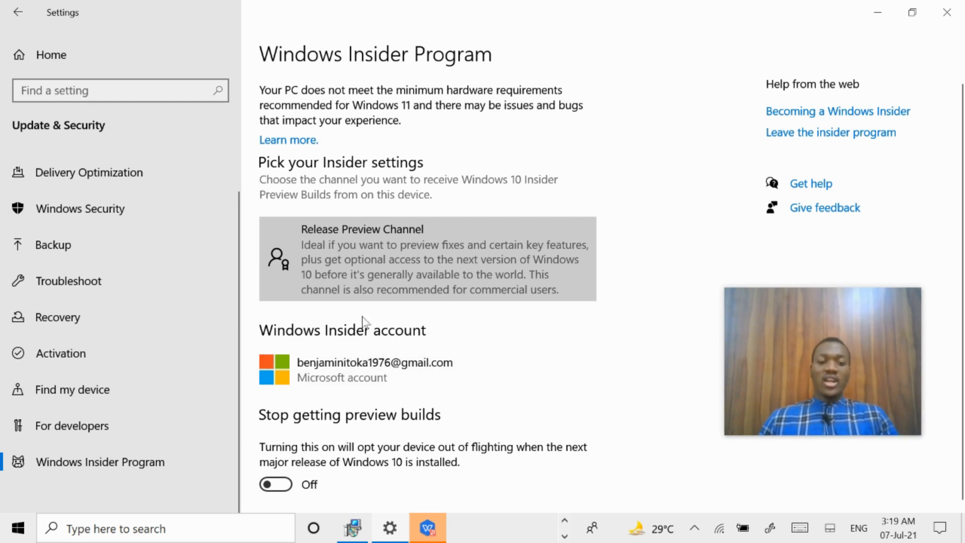
Try to change the Insider channel from Release Preview to Beta Channel (Recommended) and return to the Windows Insider Program page
left_click(390, 264)
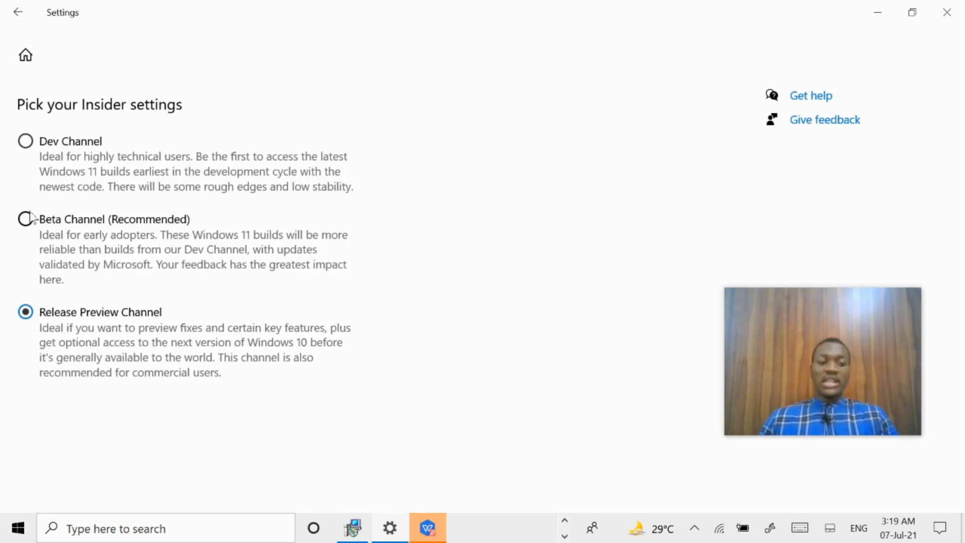
left_click(26, 220)
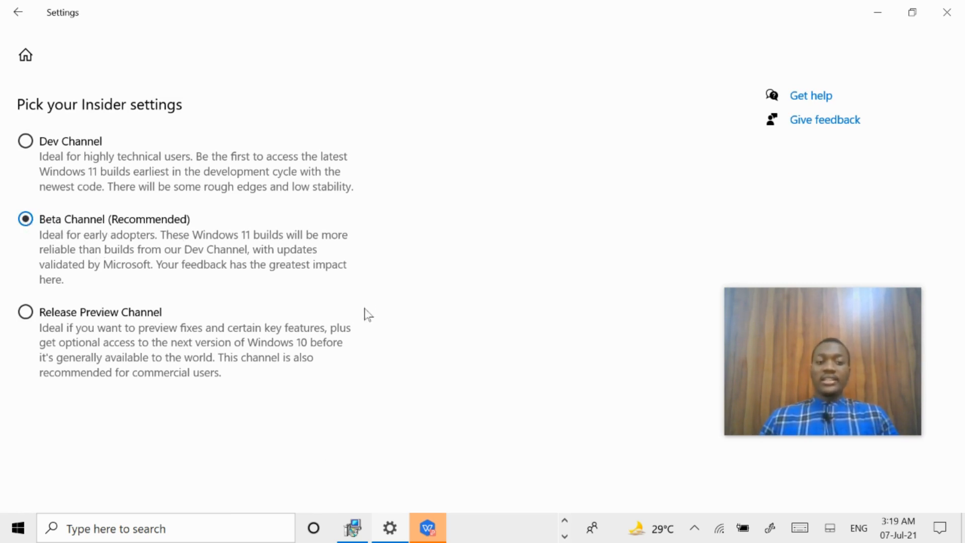
left_click(17, 12)
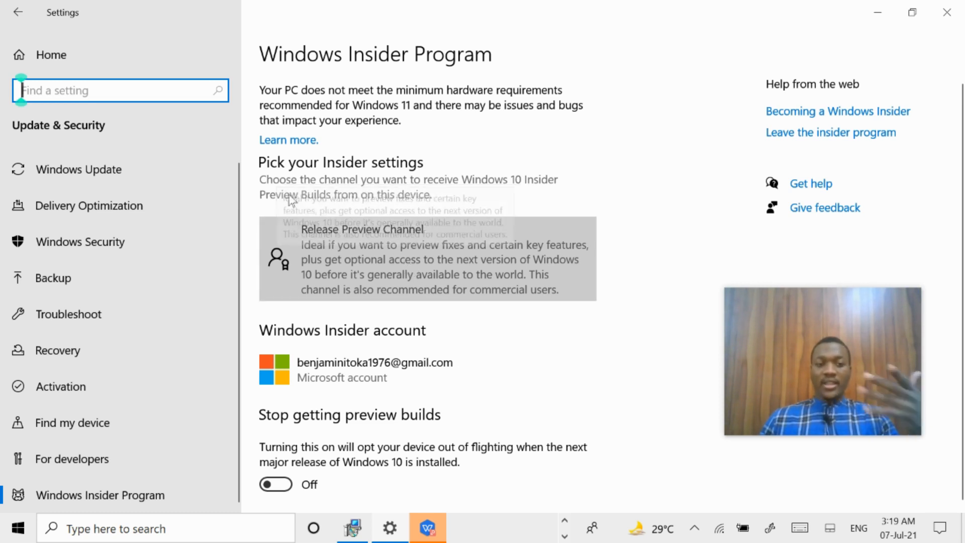
Check the Windows Update page, then set the Insider channel to Beta Channel (Recommended) in the Windows Insider Program settings
left_click(104, 171)
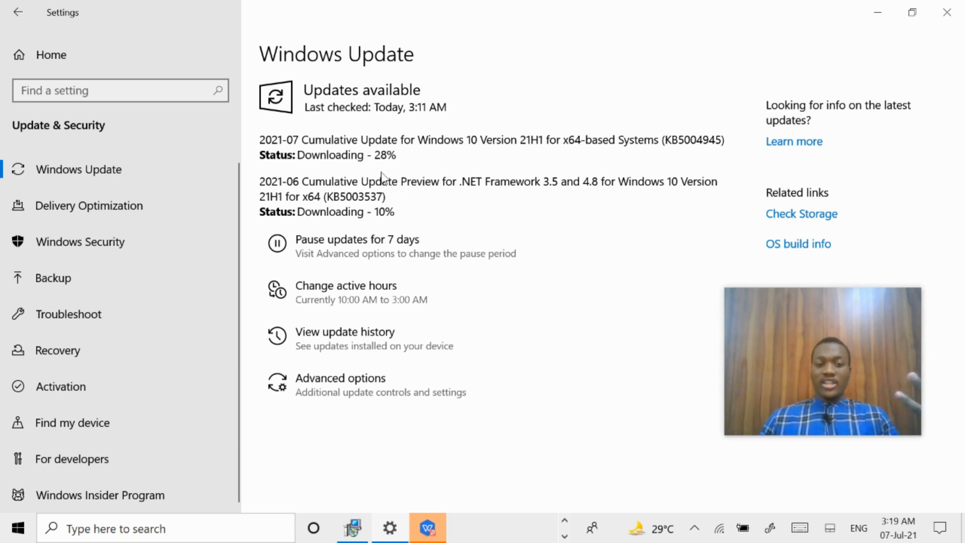
left_click(100, 485)
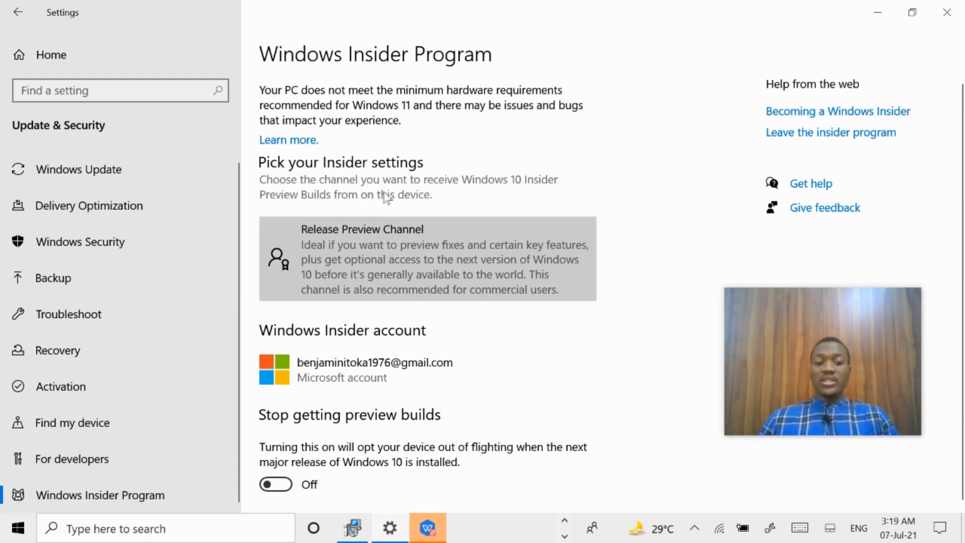
left_click(409, 264)
left_click(25, 219)
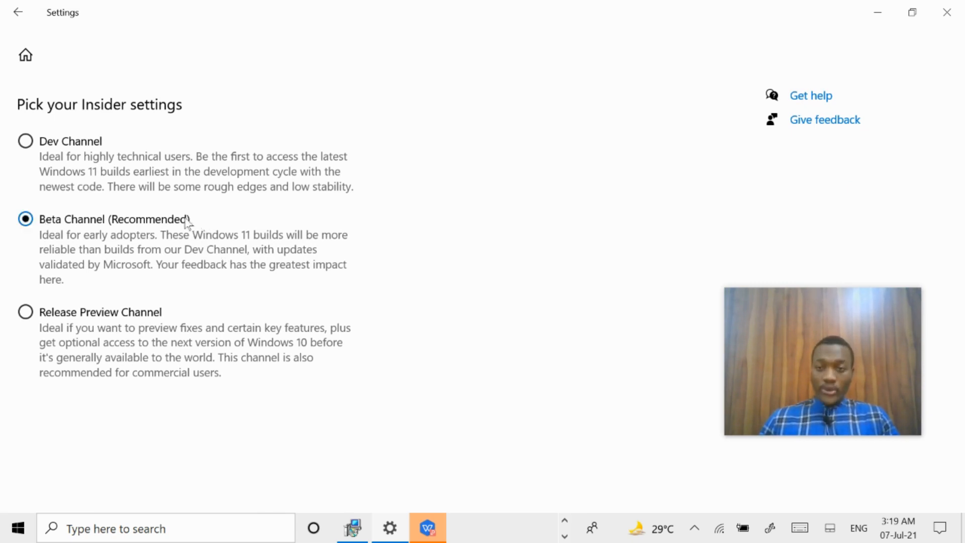
left_click(28, 19)
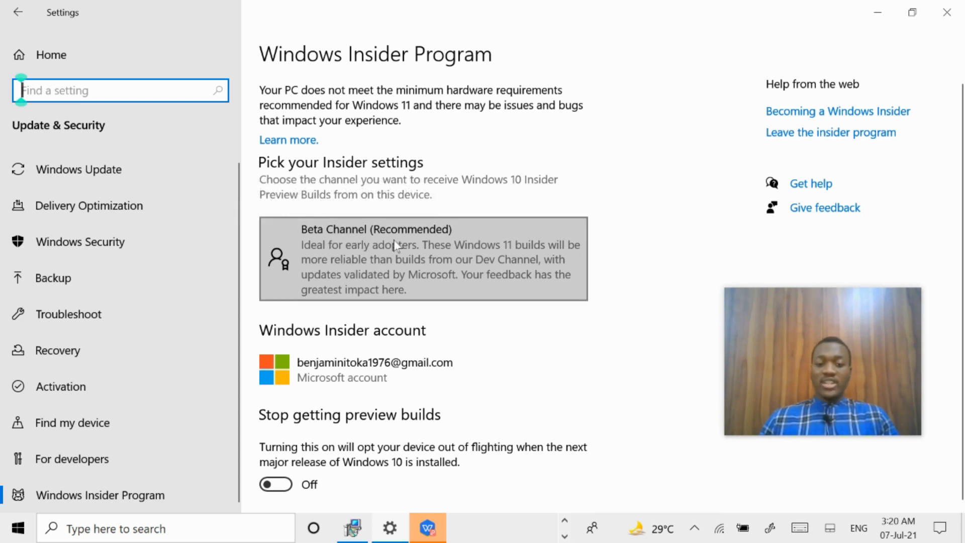
Review the Windows Insider Program page with its channel and preview build options, and check the update download status in Windows Update
scroll(432, 277, "down", 1)
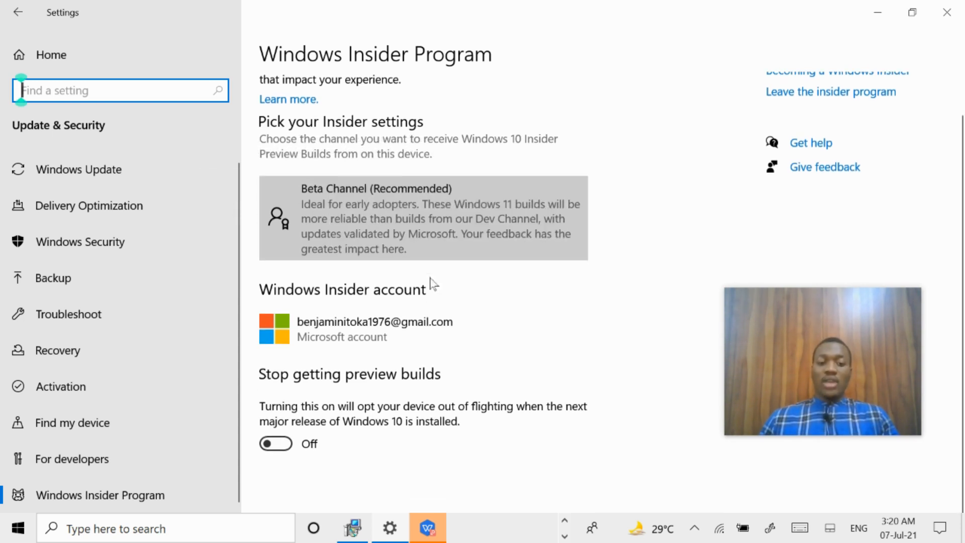
scroll(431, 284, "up", 1)
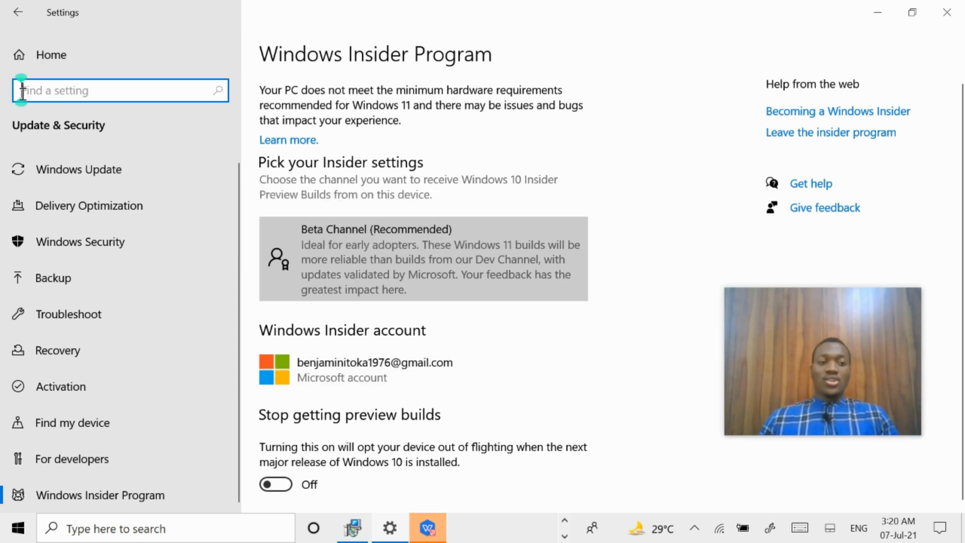
left_click(56, 176)
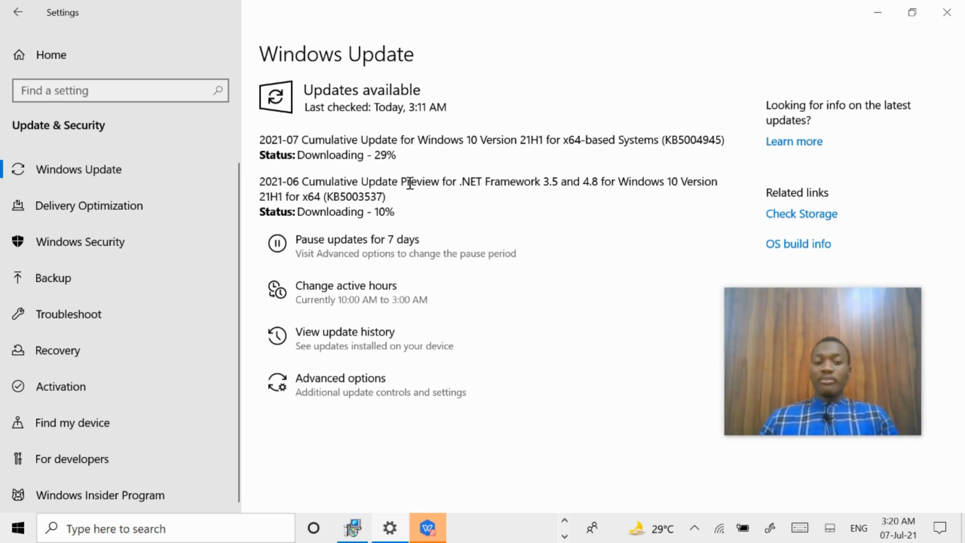
left_click(125, 494)
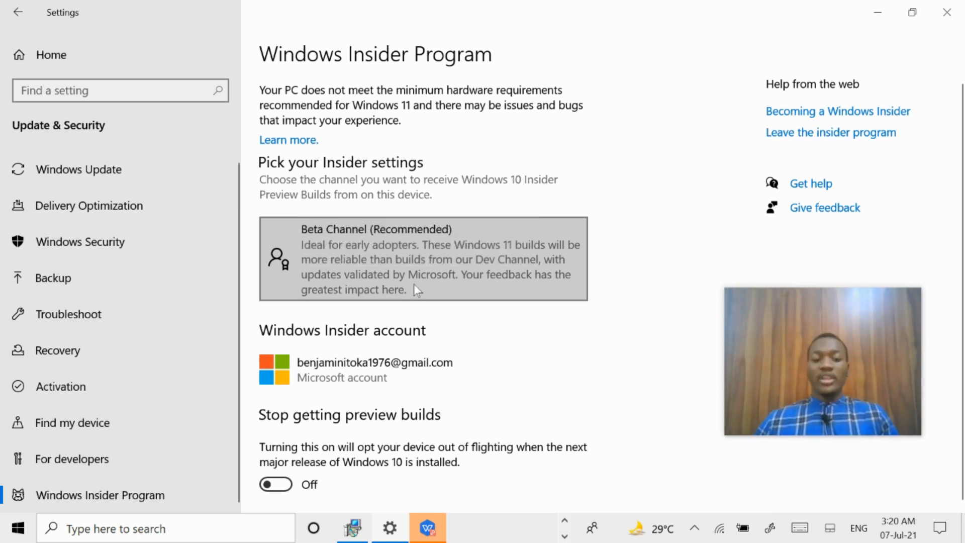
scroll(438, 291, "down", 1)
scroll(435, 284, "up", 1)
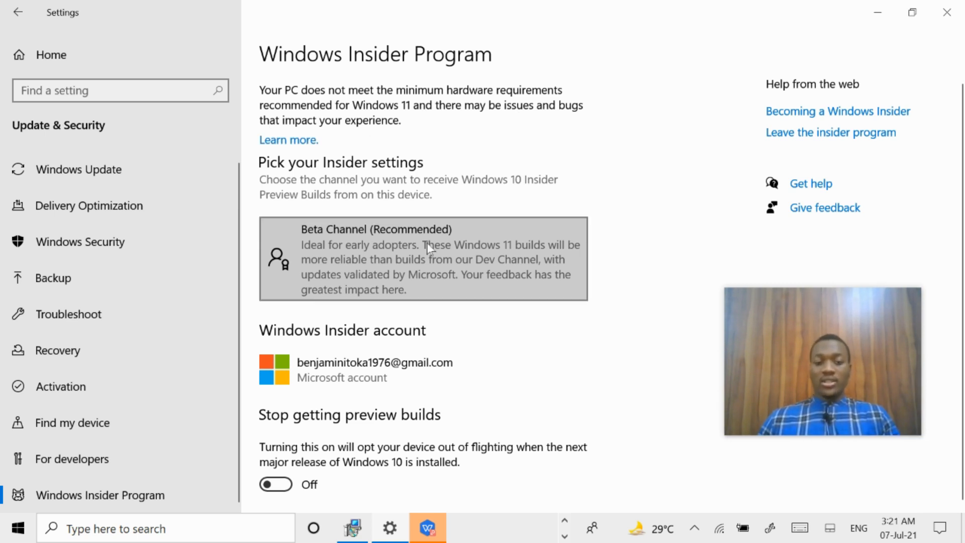
scroll(428, 247, "down", 1)
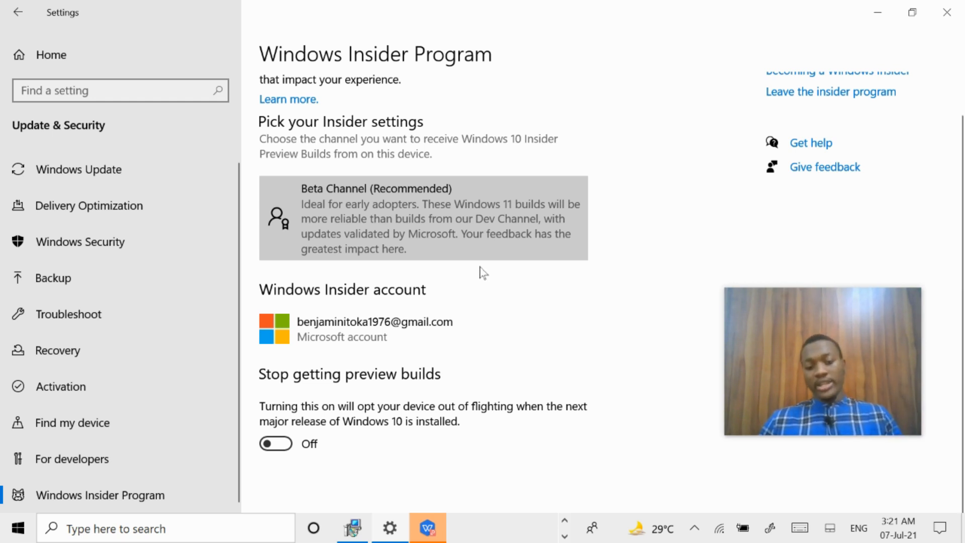
Switch to the Microsoft Edge window showing the Windows 11 Supported AMD Processors page
left_click(565, 521)
mouse_move(381, 530)
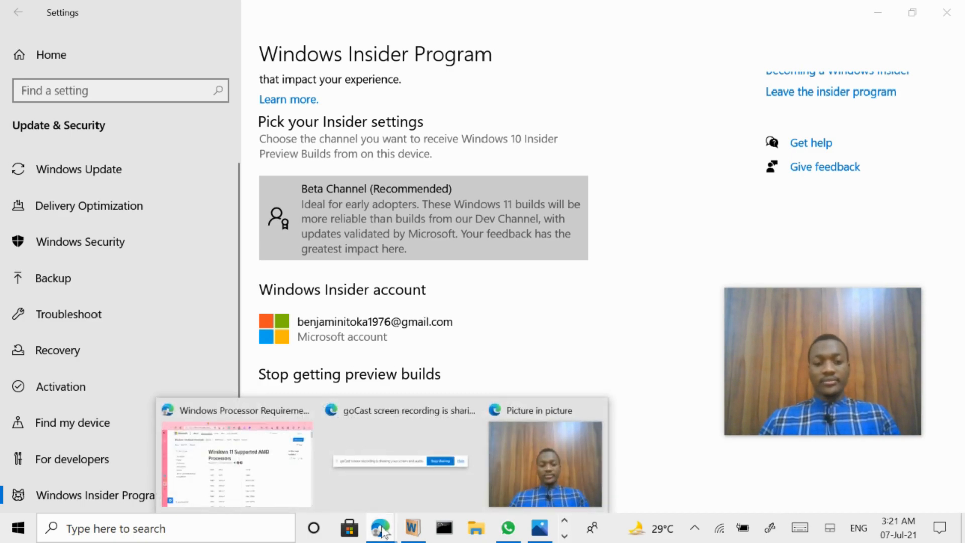
left_click(226, 494)
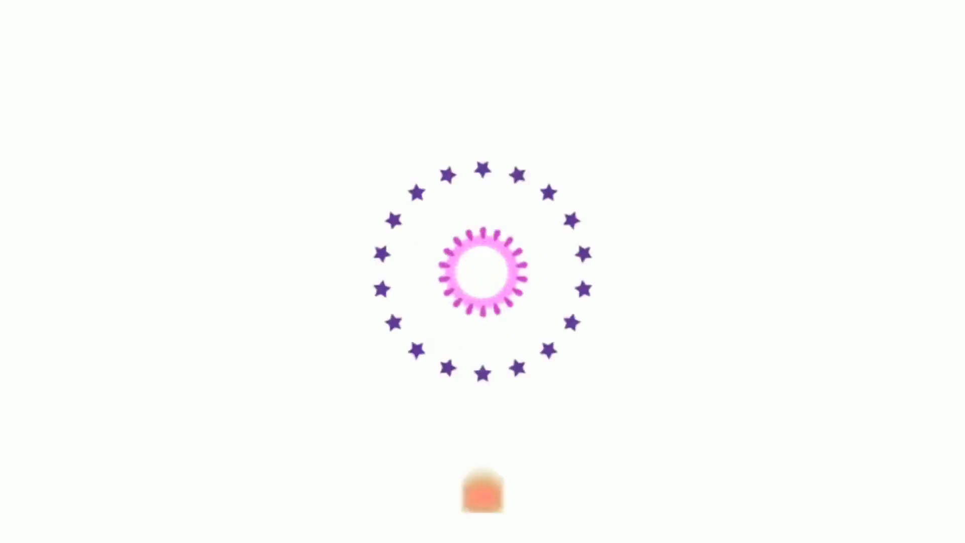